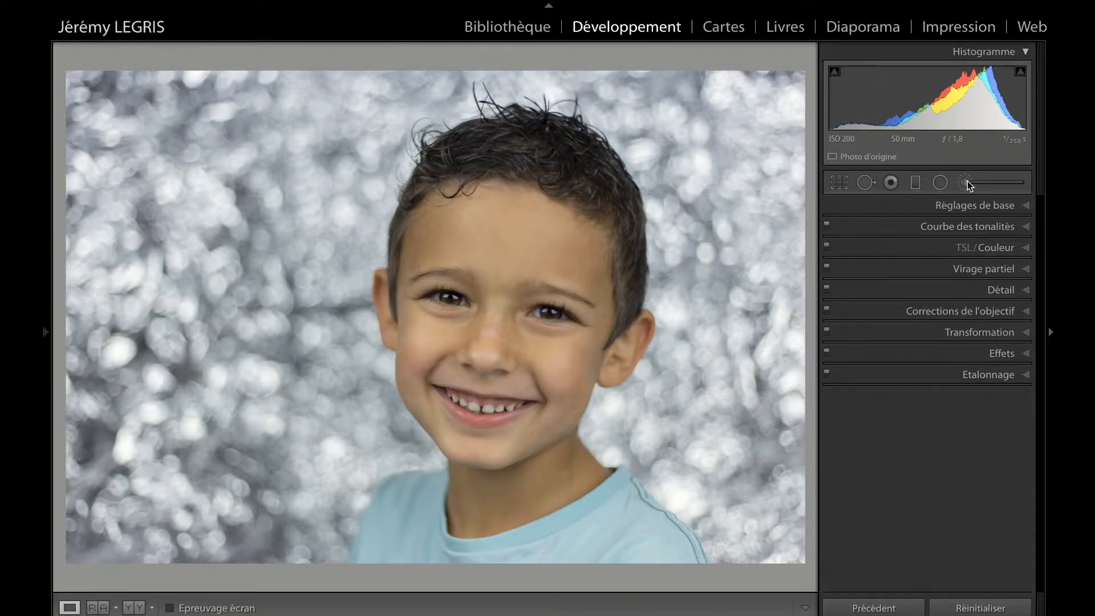
- Compare the adjustment brush settings with the radial filter's and view the available effect presets, returning to the adjustment brush
click(967, 181)
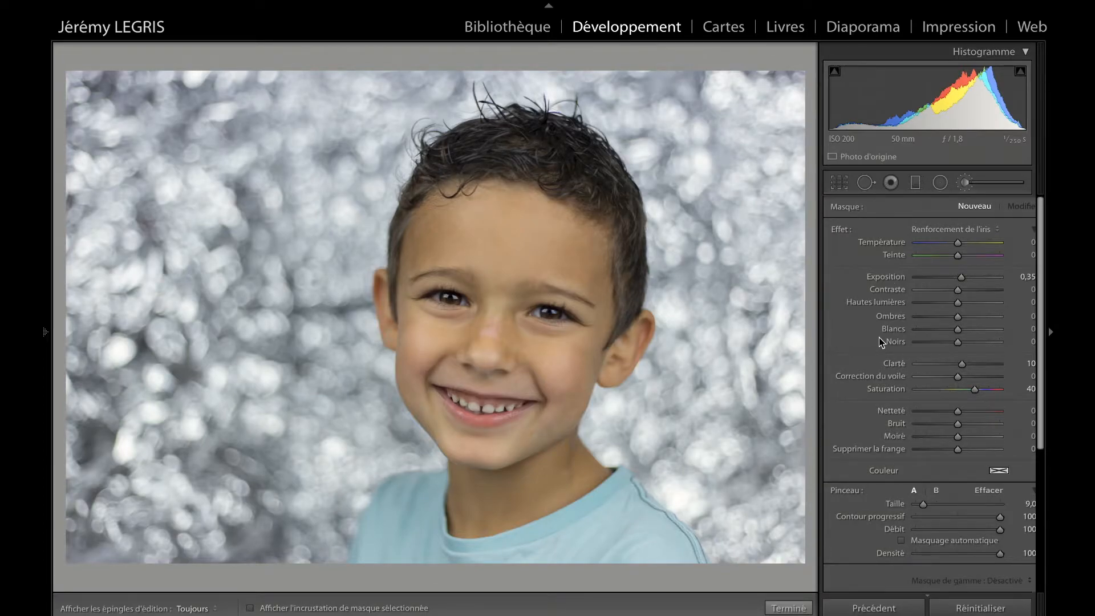
click(941, 182)
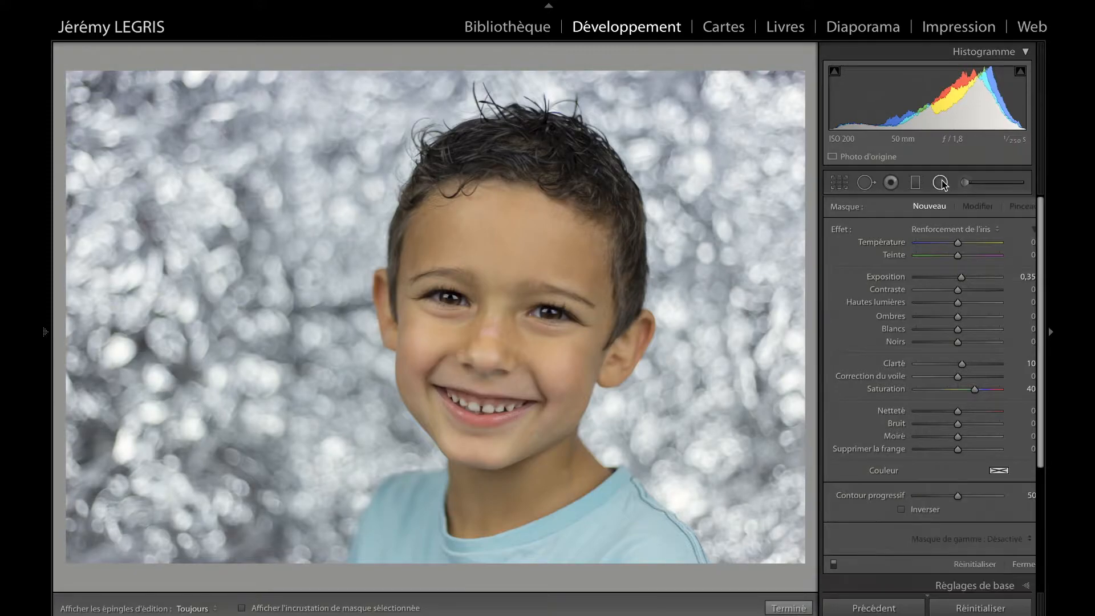
click(992, 227)
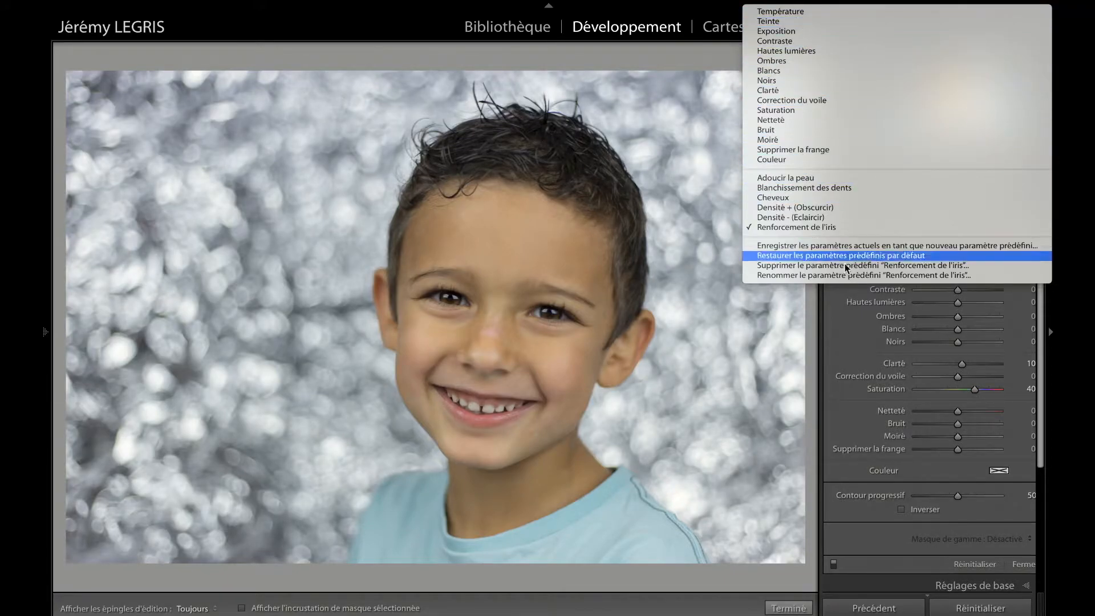
click(857, 330)
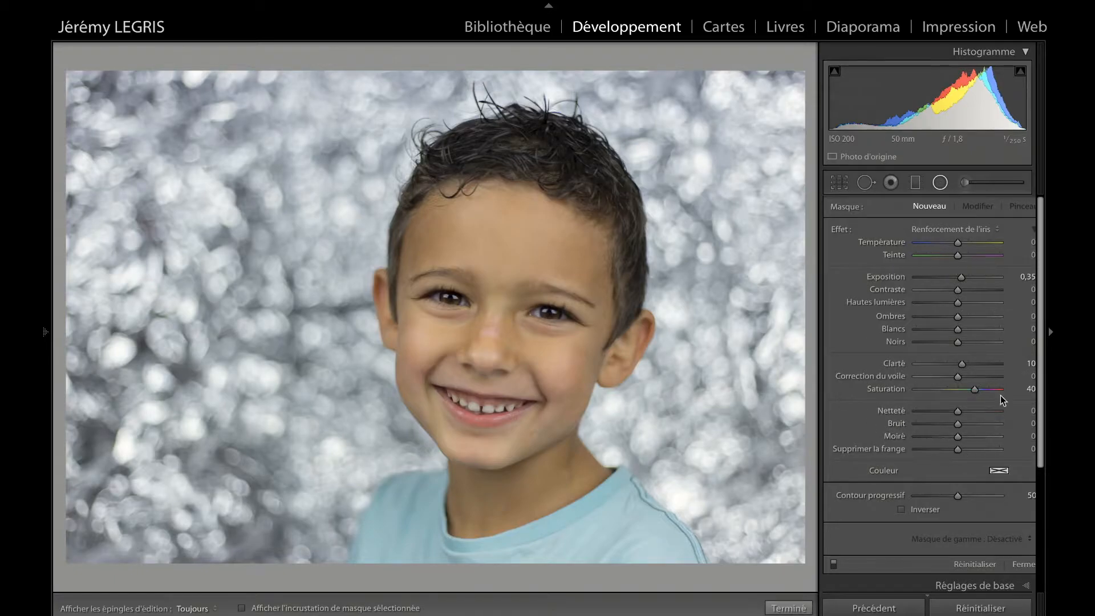
click(964, 182)
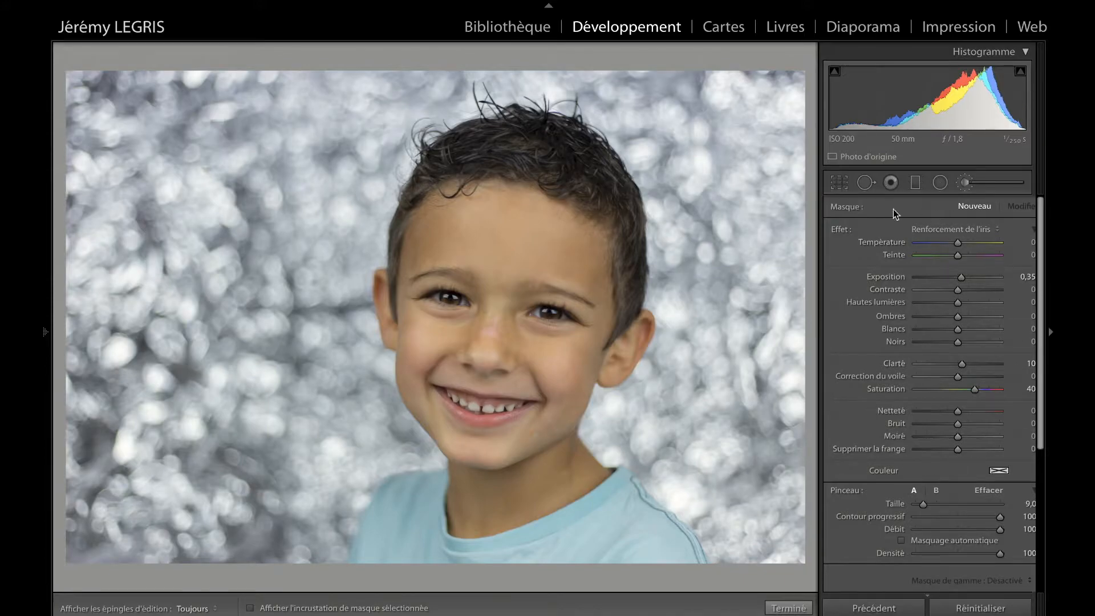
- Try different brush sizes over the photo, such as 24 and 16
scroll(960, 494, down, 3)
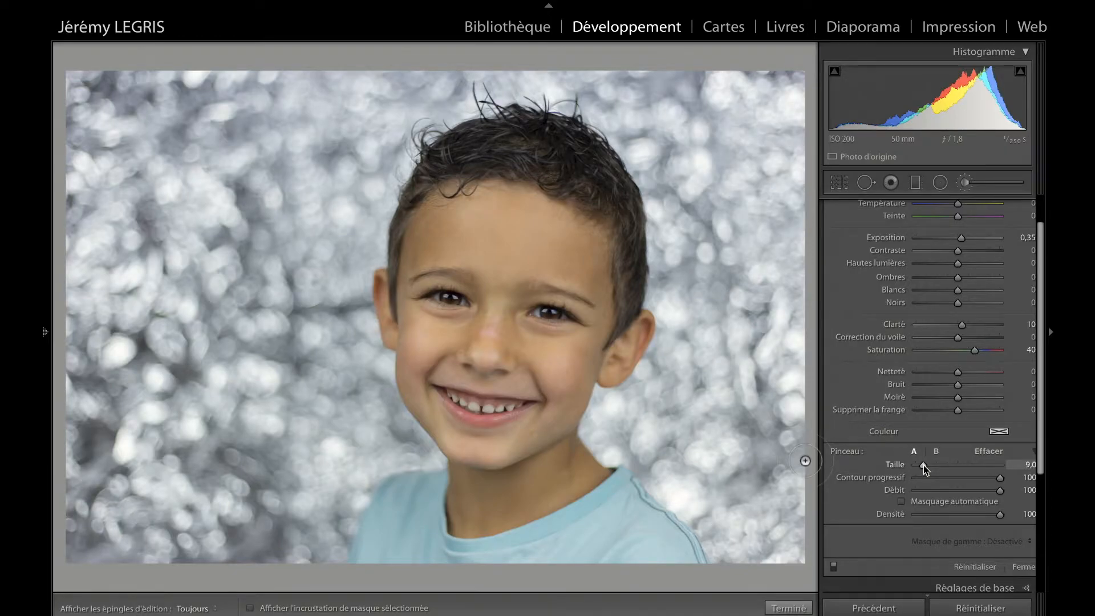
mouse_move(923, 464)
mouse_down()
mouse_move(987, 470)
mouse_move(915, 467)
mouse_move(962, 468)
mouse_move(926, 468)
mouse_up()
scroll(697, 283, up, 5)
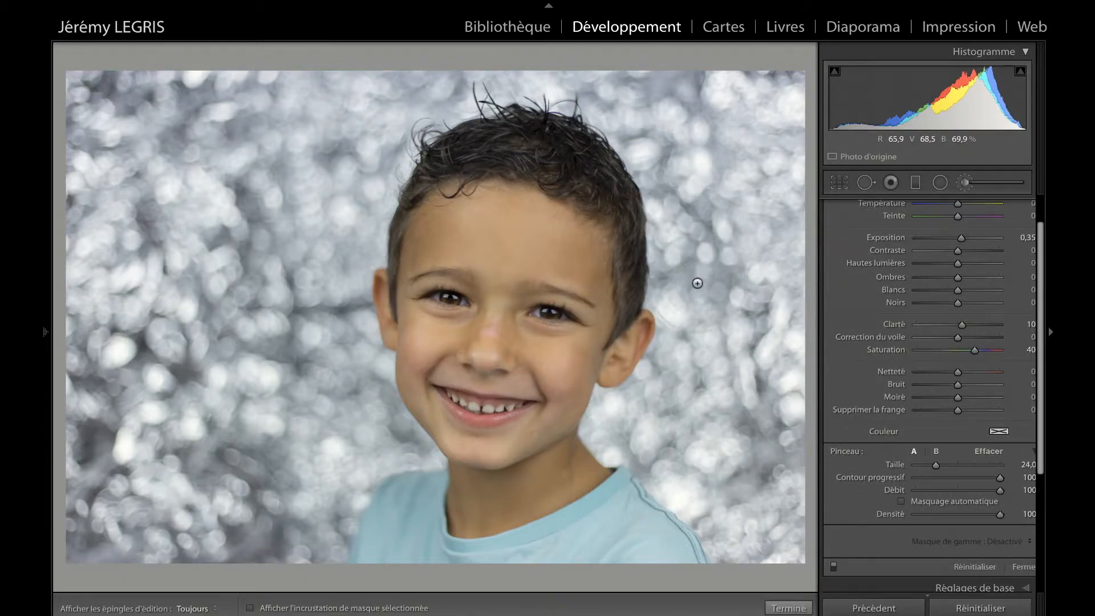
scroll(697, 283, down, 3)
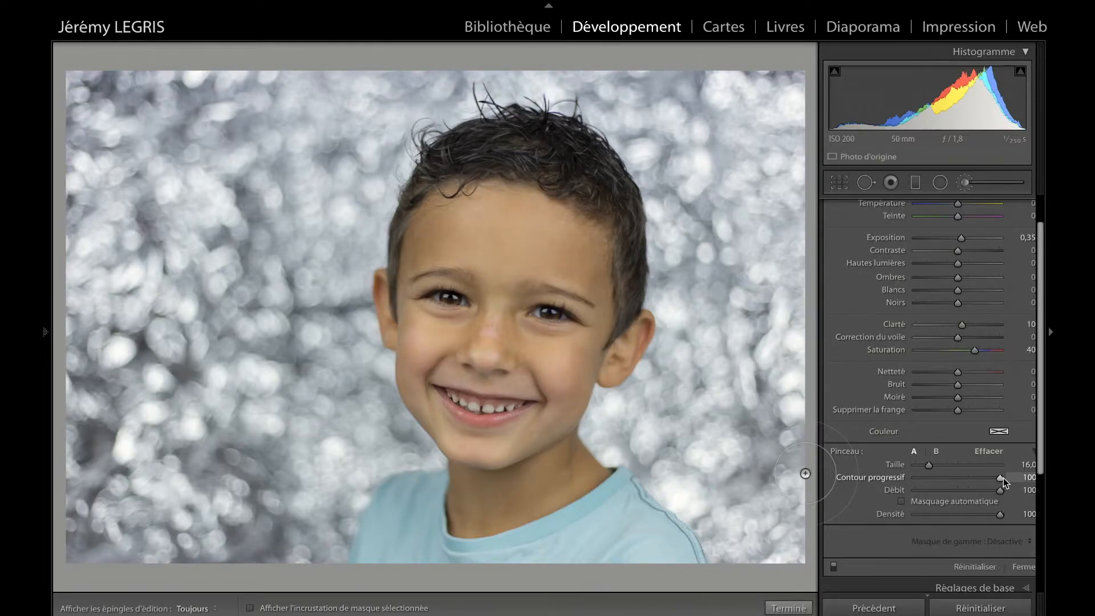
- Try a hard-edged brush with feather (Contour progressif) 0 and size 34, and return the feather to 100
drag(997, 478, 910, 476)
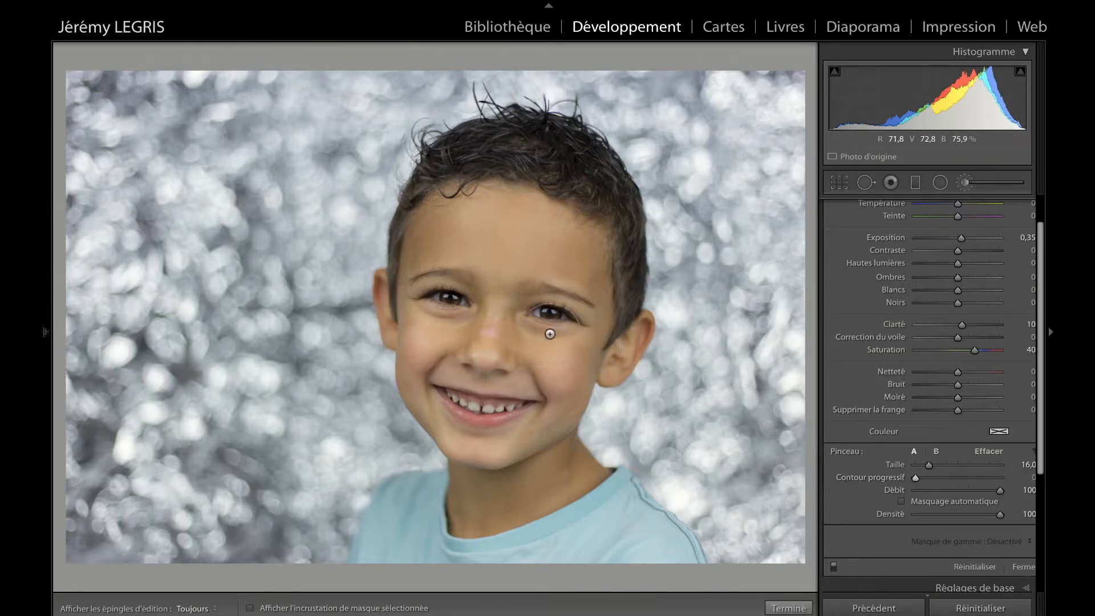
scroll(524, 254, up, 3)
scroll(527, 282, up, 3)
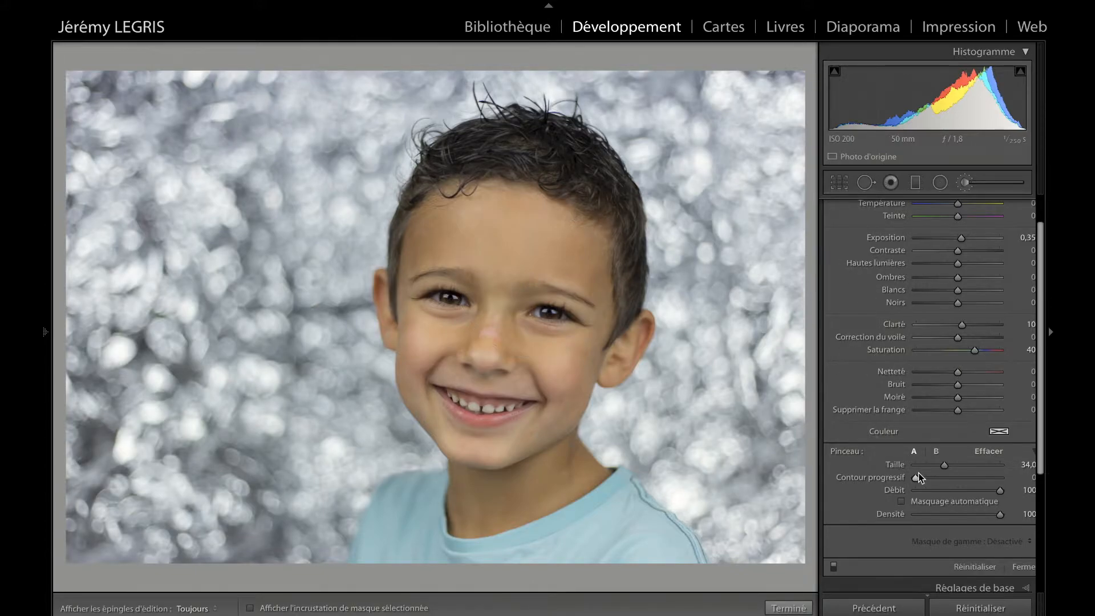
drag(916, 479, 1009, 481)
- Reduce the brush size in stages through 24 and 20 to 16
scroll(725, 369, down, 4)
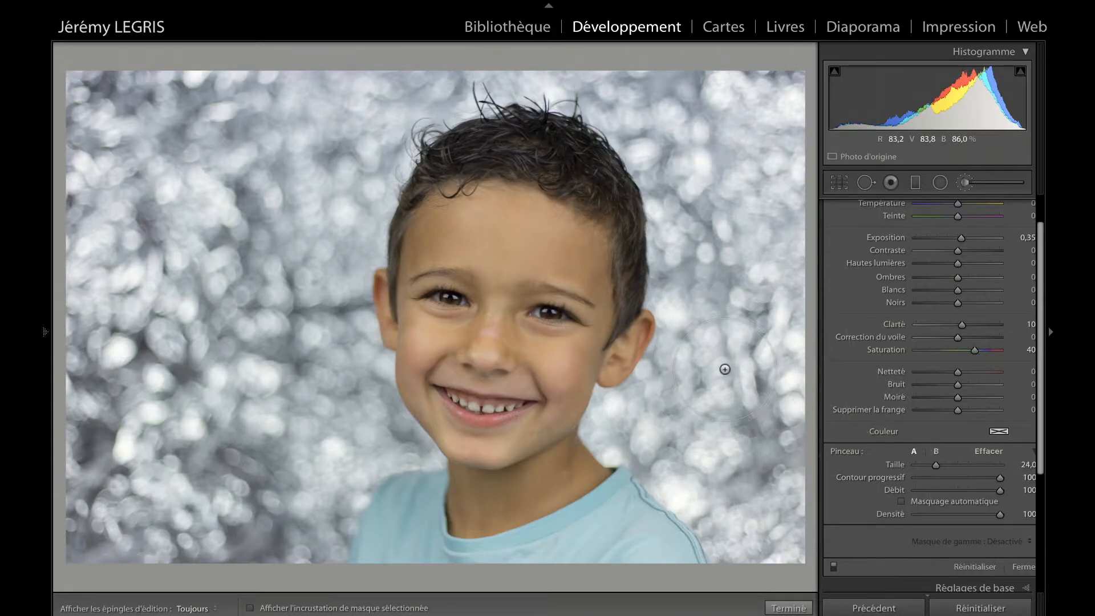
scroll(725, 369, down, 6)
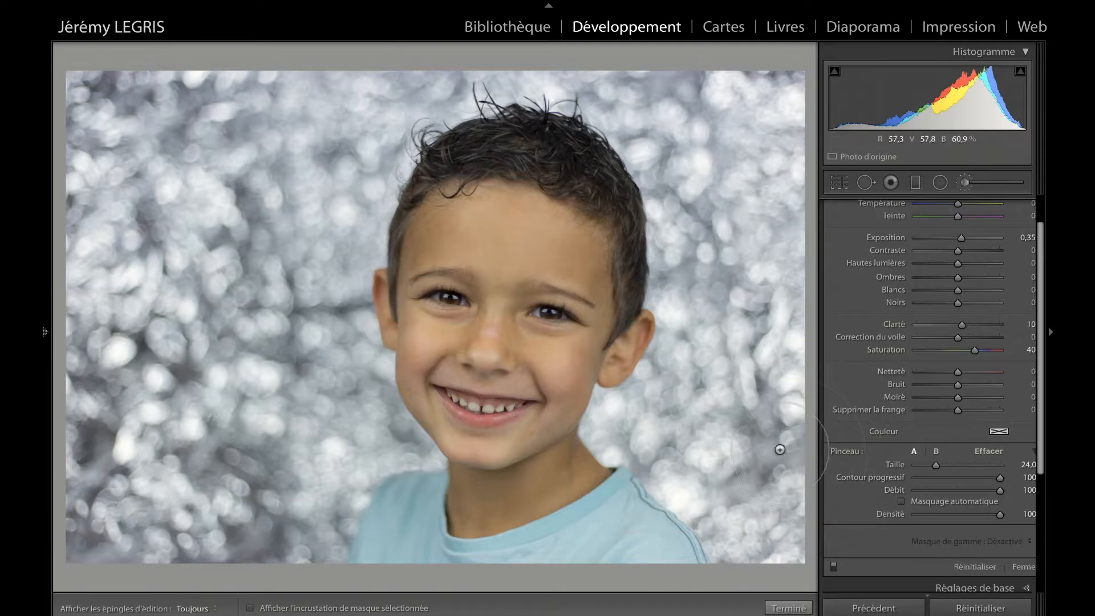
scroll(737, 412, down, 4)
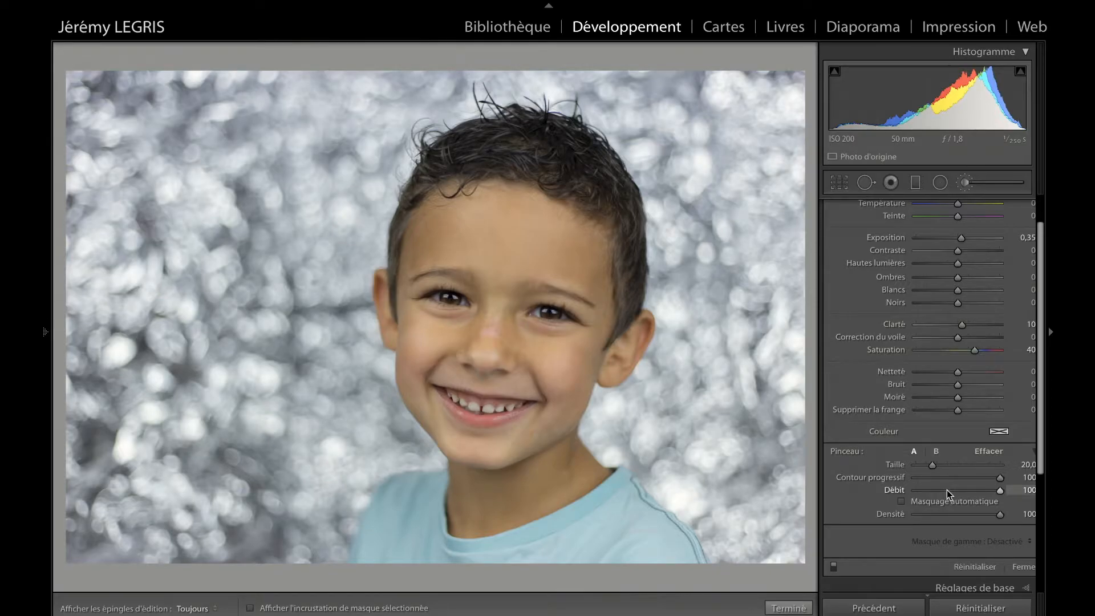
scroll(547, 295, down, 5)
scroll(540, 299, up, 4)
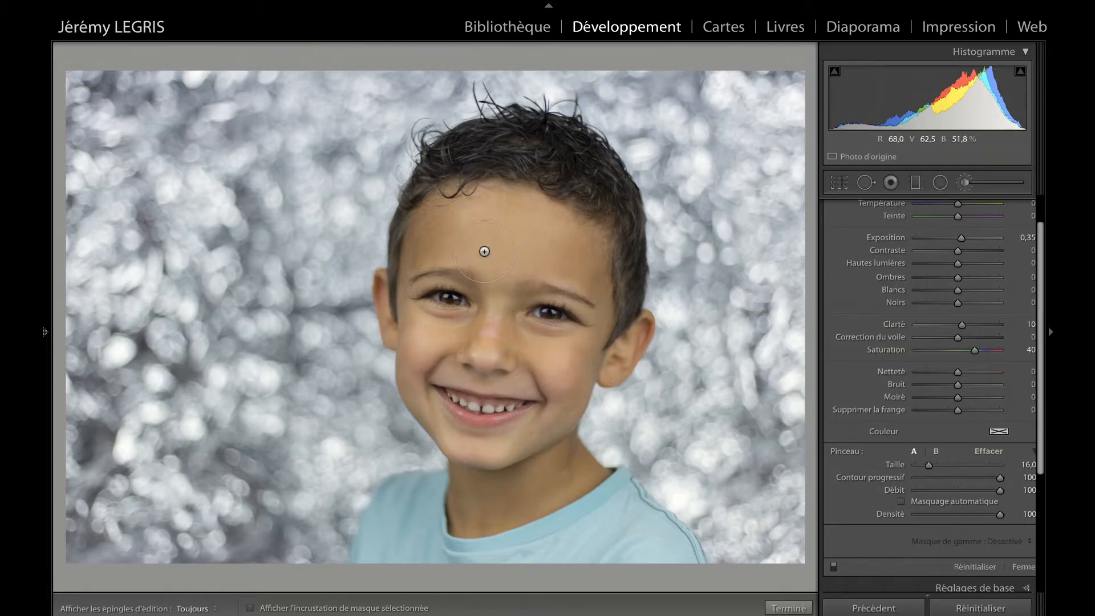
- Switch the brush effect to Exposition, set the exposure to −3,10 and the brush size to 7
scroll(943, 252, up, 1)
scroll(944, 252, up, 2)
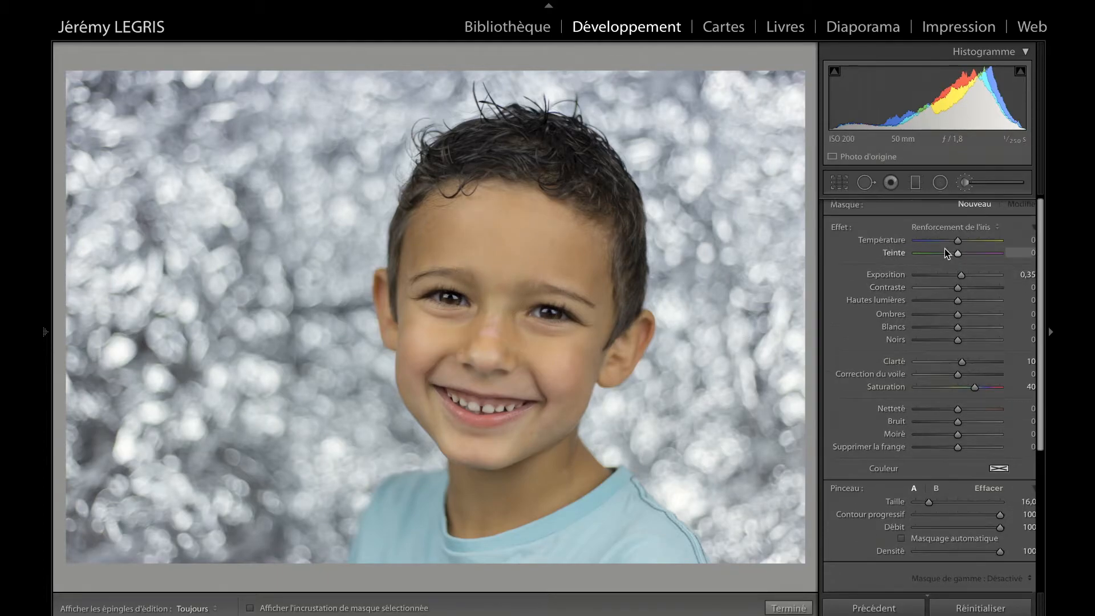
click(936, 225)
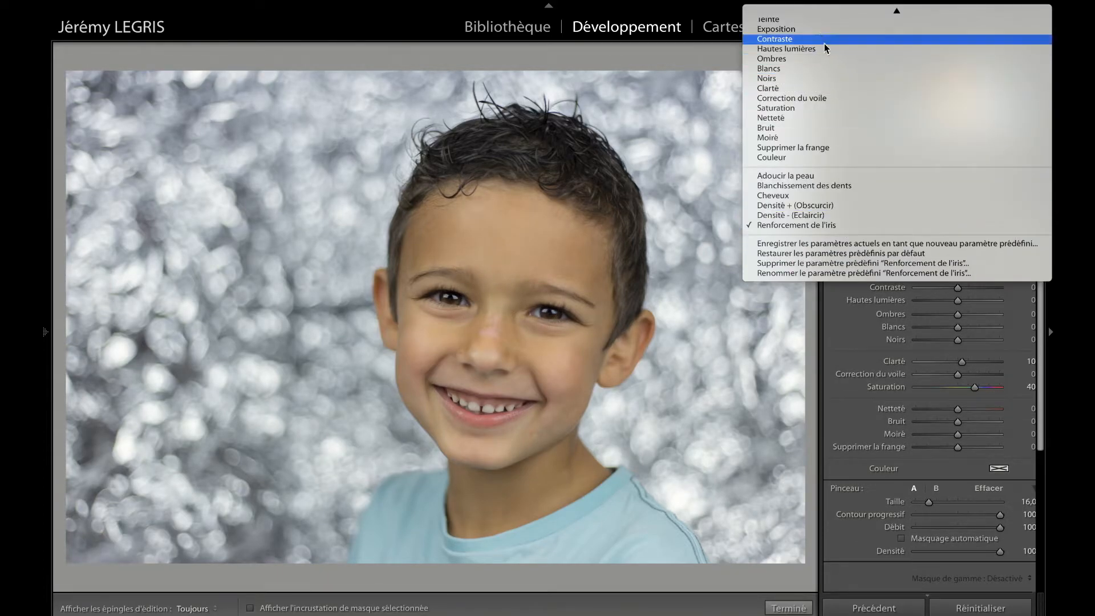
click(795, 34)
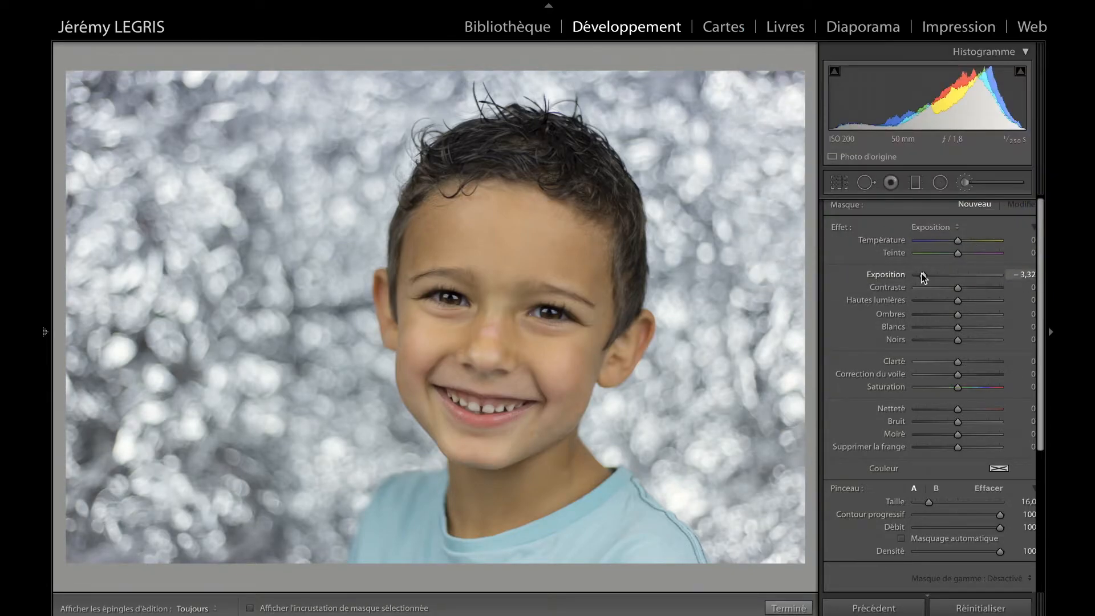
drag(924, 276, 926, 276)
scroll(481, 251, down, 4)
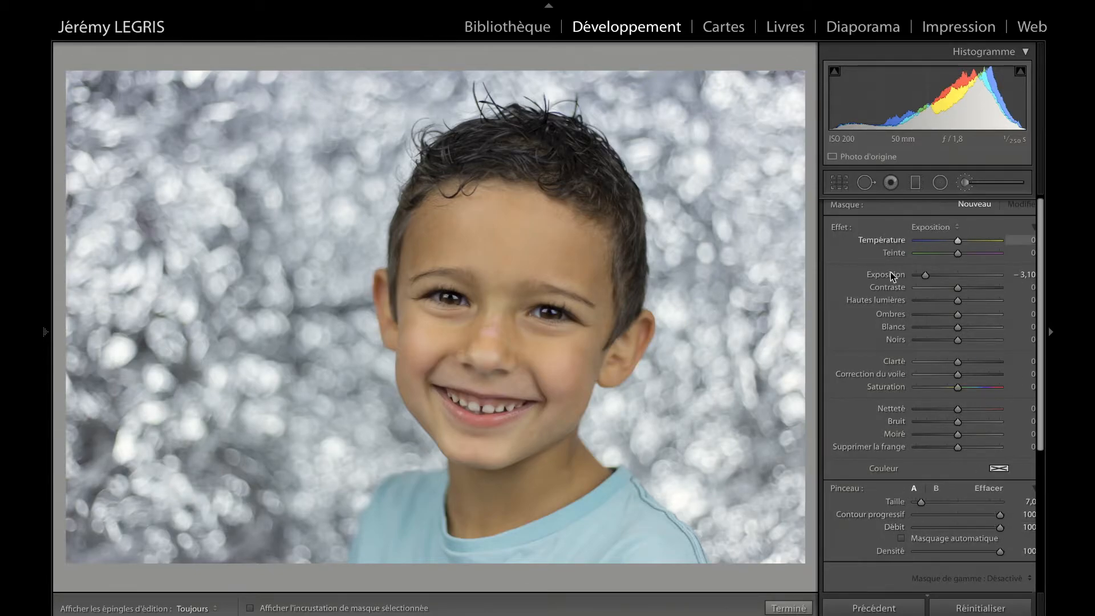
- Paint a dark vertical brush stroke at flow 100 from the boy's forehead down to the bridge of the nose, with edit pins hidden
key(h)
click(487, 225)
drag(487, 225, 489, 320)
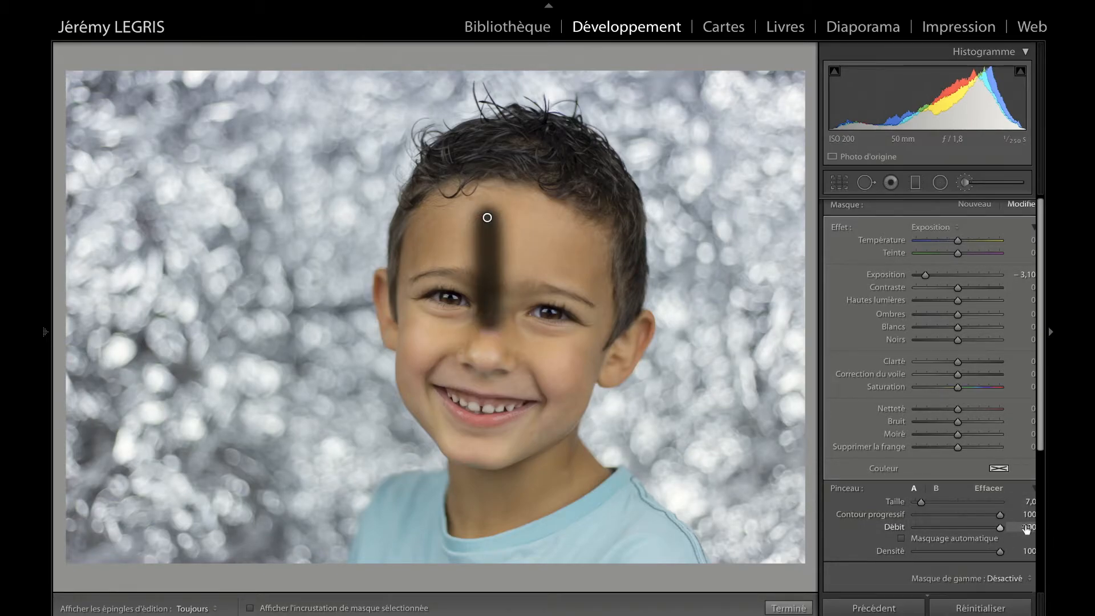
- Try a second vertical stroke beside the first with the flow (Débit) set to 50, and undo that stroke
click(958, 527)
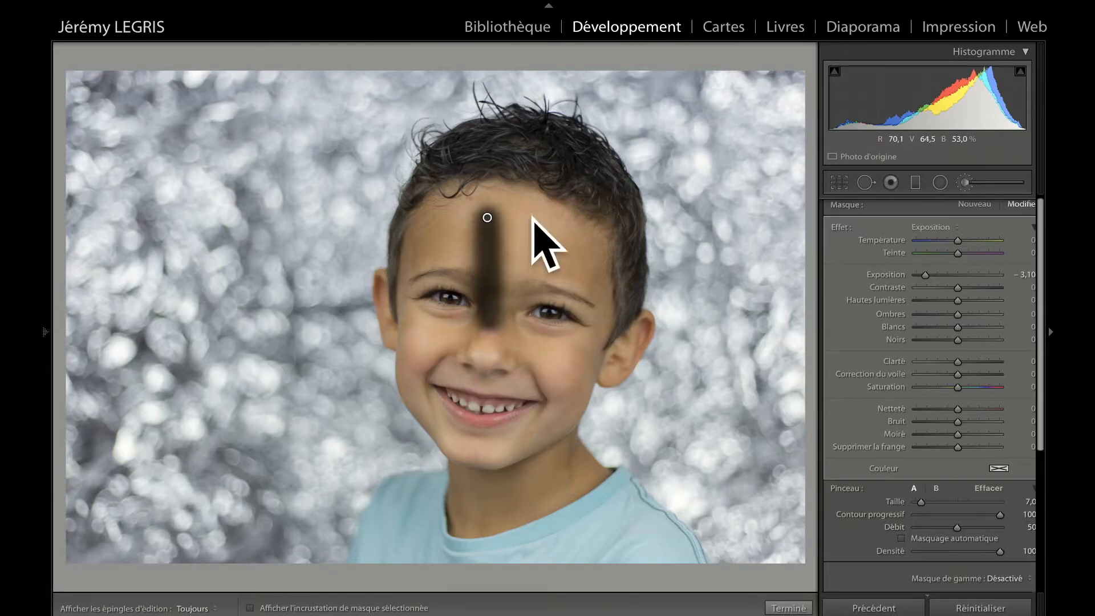
key(h)
drag(529, 222, 535, 328)
key(h)
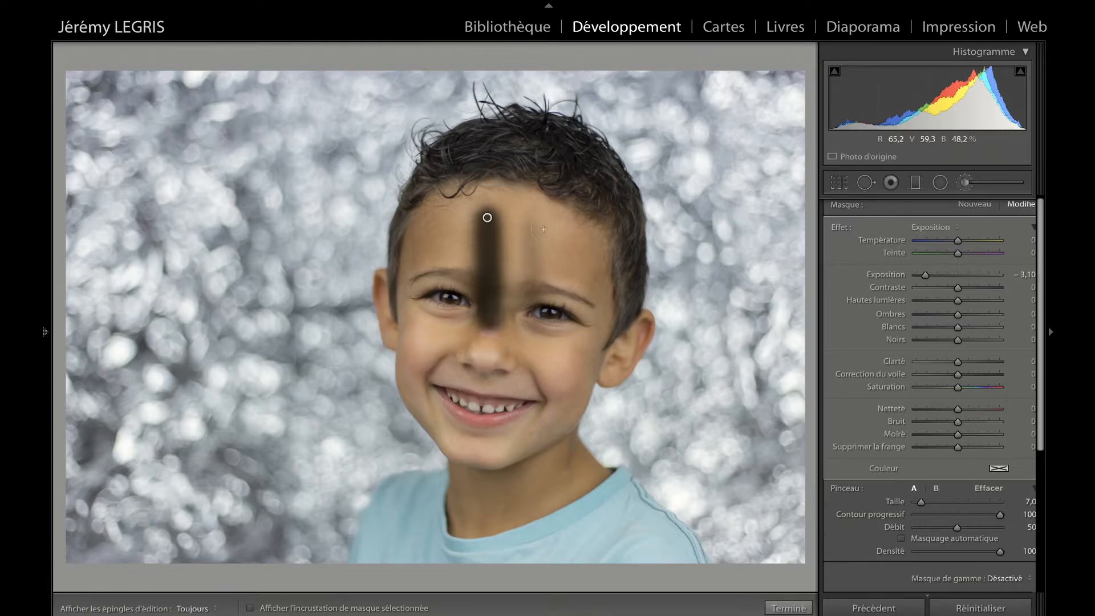
key(ctrl+z)
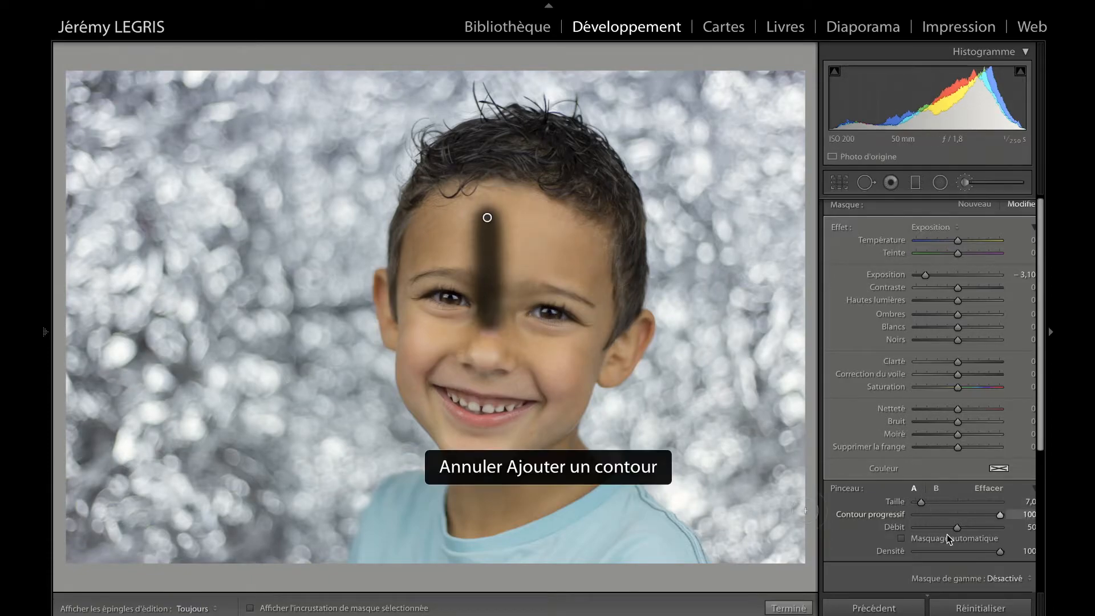
- Paint the second vertical stroke in repeated passes with the flow set to 71, and delete the whole brush adjustment
drag(958, 528, 976, 527)
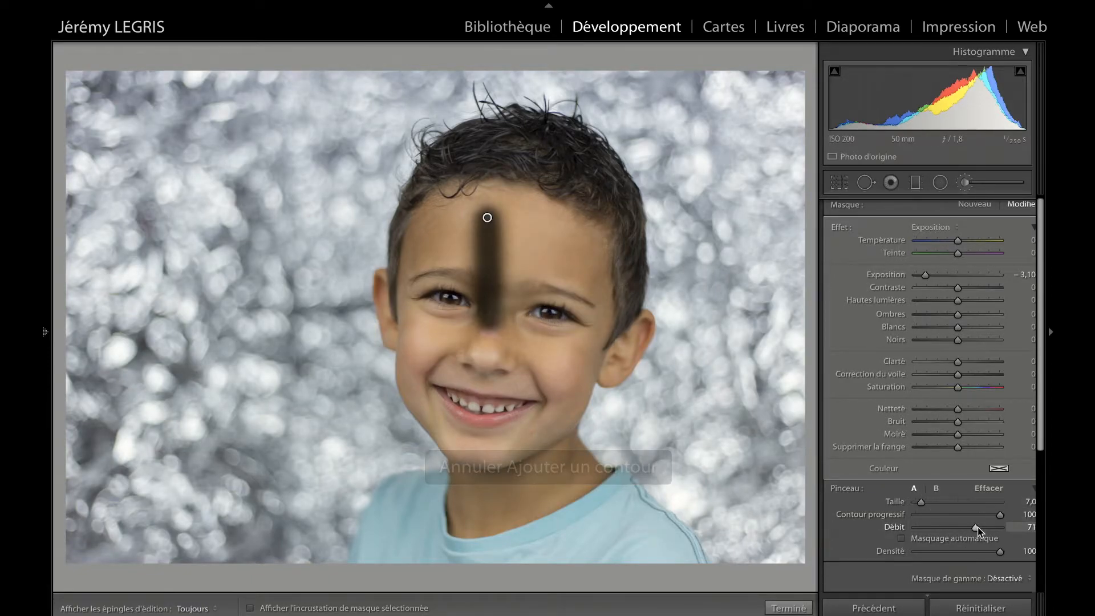
key(h)
drag(526, 215, 527, 315)
key(h)
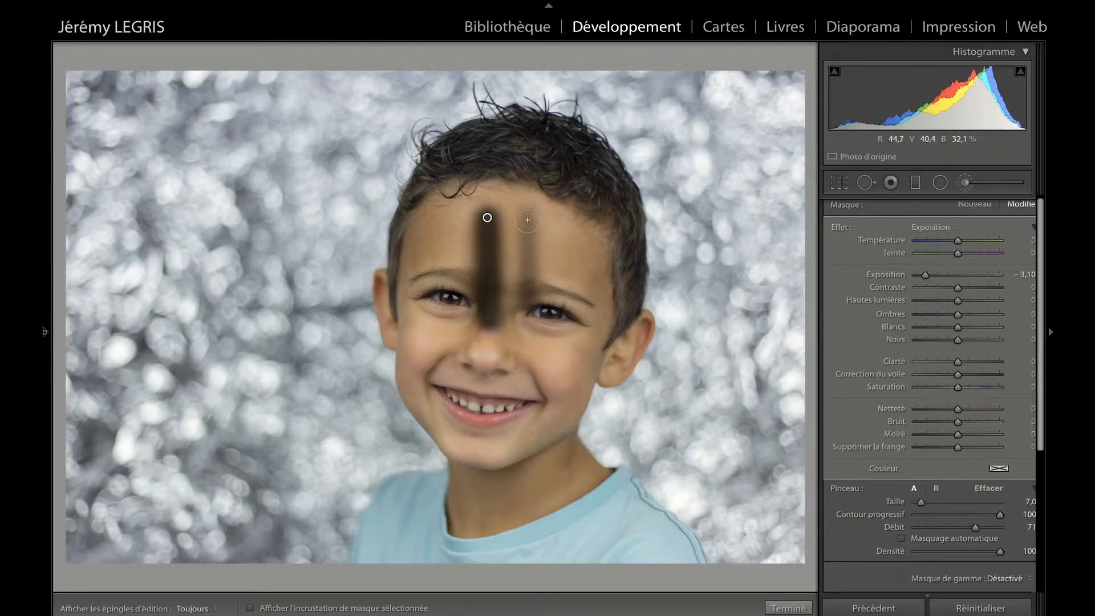
mouse_move(529, 219)
mouse_down()
mouse_move(533, 315)
mouse_move(535, 213)
mouse_move(537, 312)
mouse_up()
mouse_move(535, 219)
mouse_down()
mouse_move(537, 318)
mouse_move(548, 316)
mouse_up()
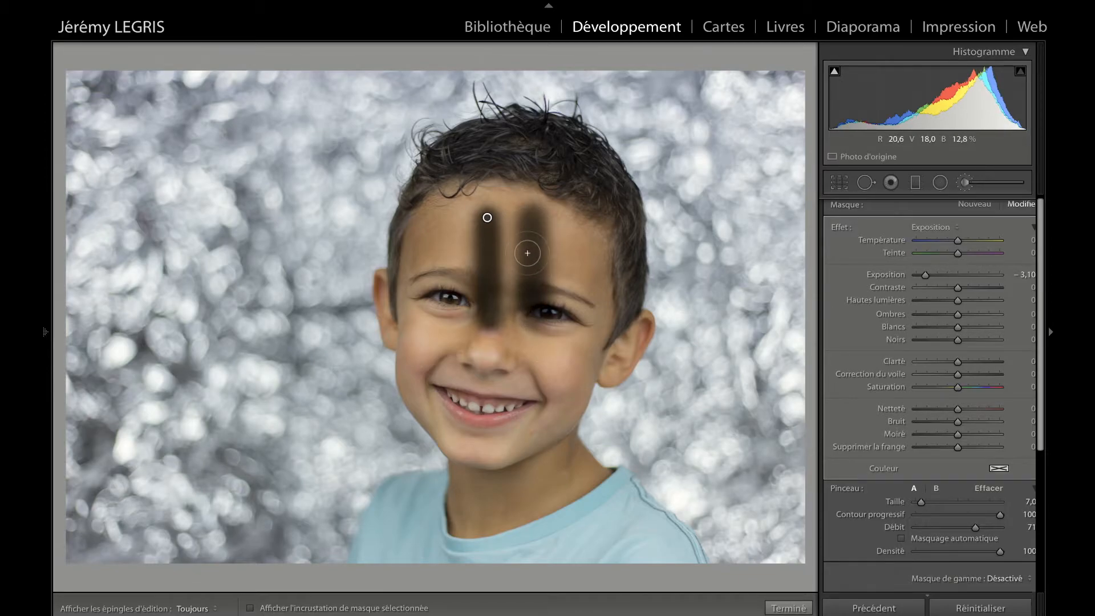
key(Delete)
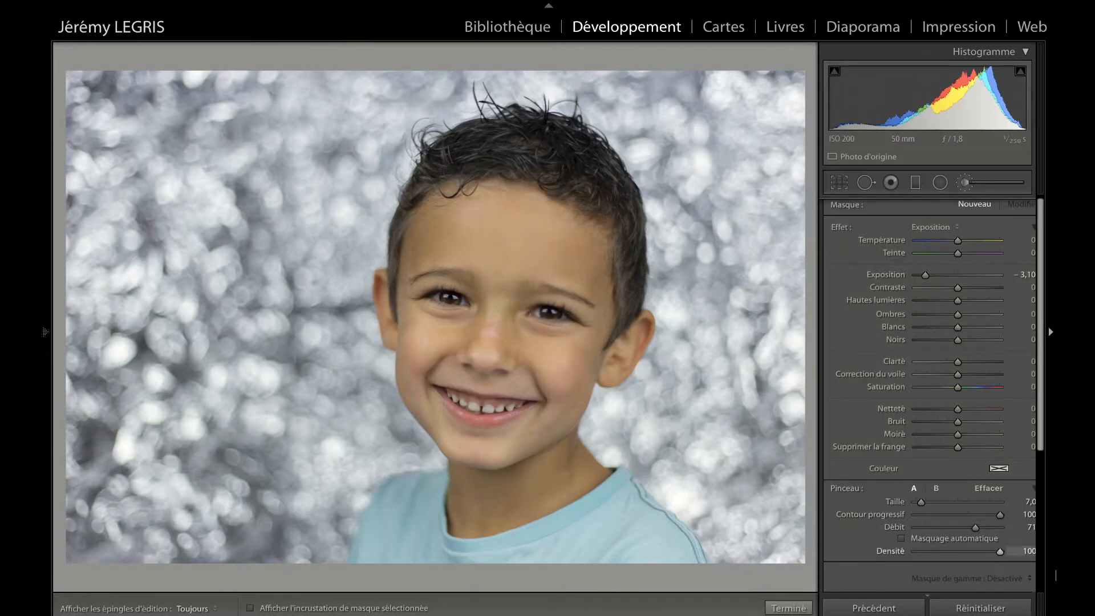
- Reset the brush flow to 100 and paint a curved dark stroke on the forehead with edit pins hidden
double_click(975, 528)
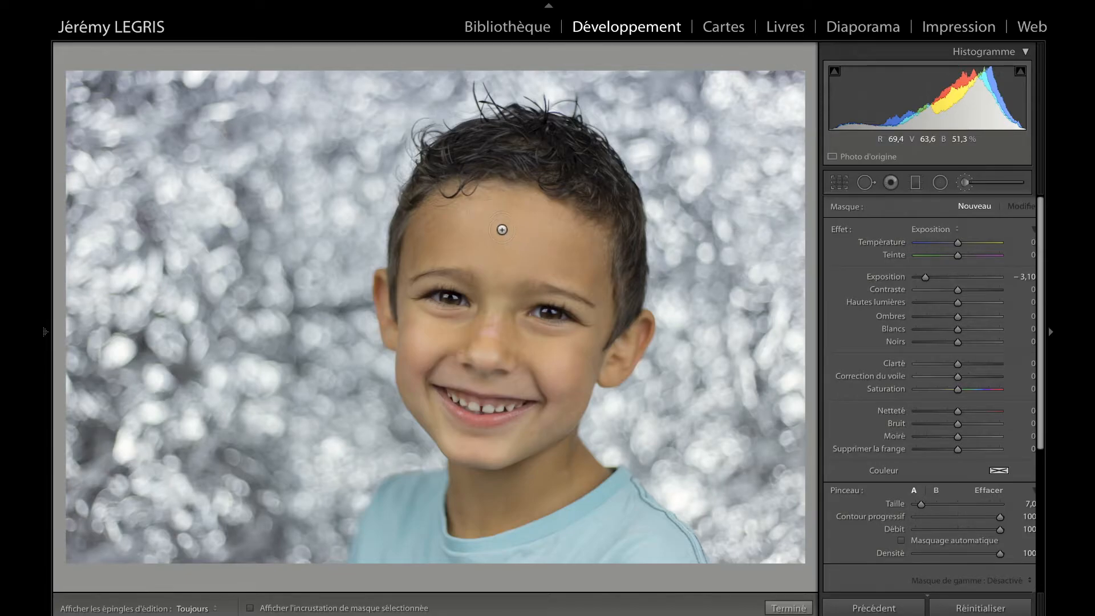
key(h)
mouse_move(497, 207)
mouse_down()
mouse_move(467, 218)
mouse_move(461, 237)
mouse_move(492, 267)
mouse_up()
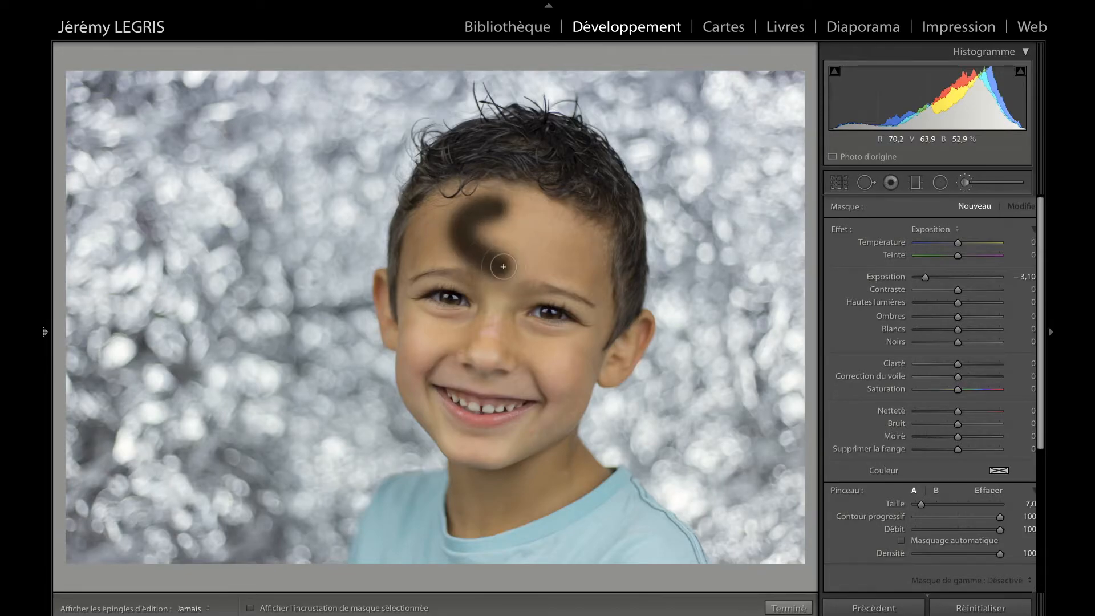
key(h)
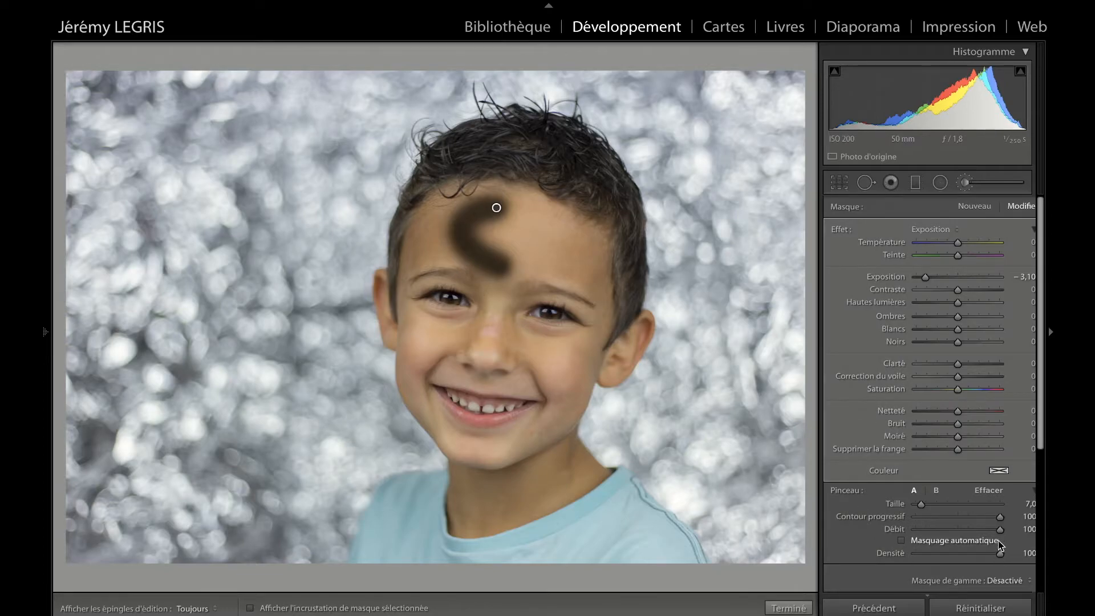
- Extend the curved stroke across the forehead with the flow set to 71, and remove the painted strokes
drag(1000, 532, 977, 532)
scroll(935, 261, up, 1)
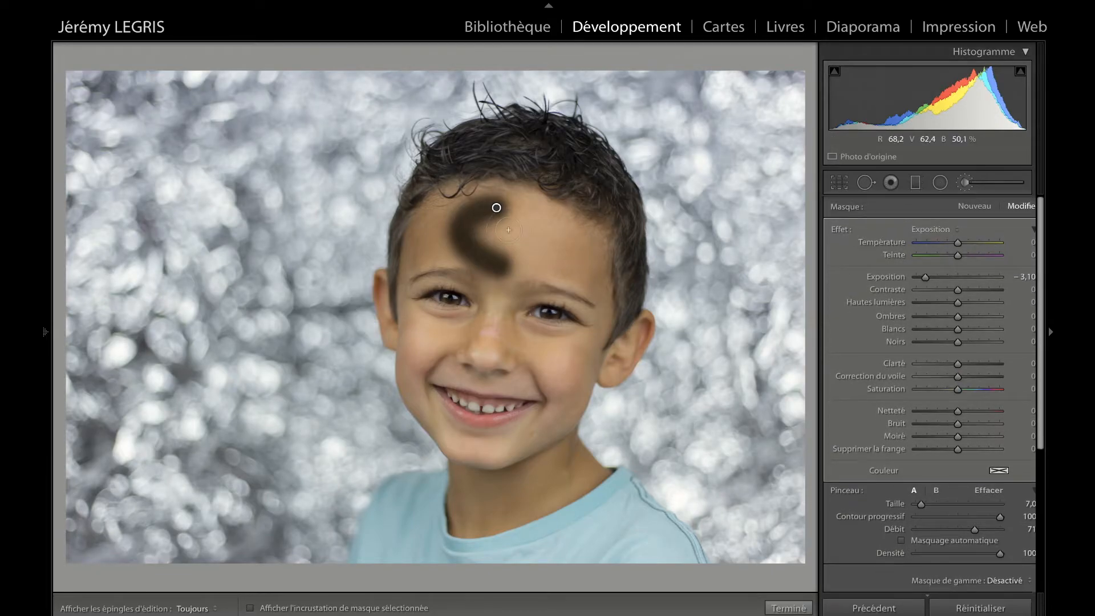
key(h)
mouse_move(514, 265)
mouse_down()
mouse_move(578, 241)
mouse_move(536, 260)
mouse_up()
key(h)
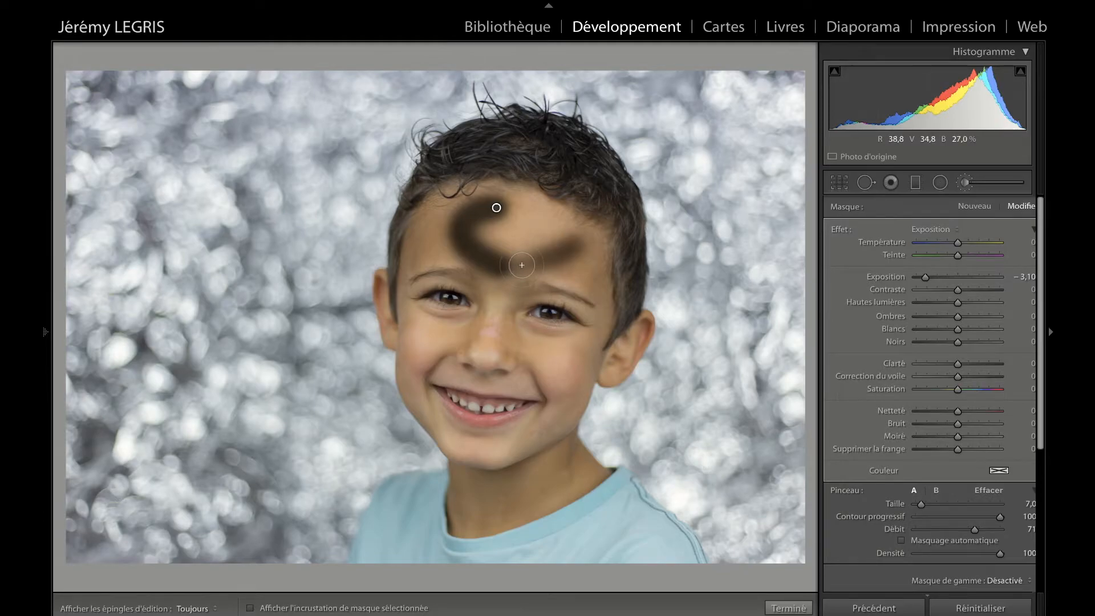
key(ctrl+z)
- Paint one vertical forehead stroke at flow and density 100, and another beside it with the density (Densité) set to 71
drag(976, 528, 1015, 531)
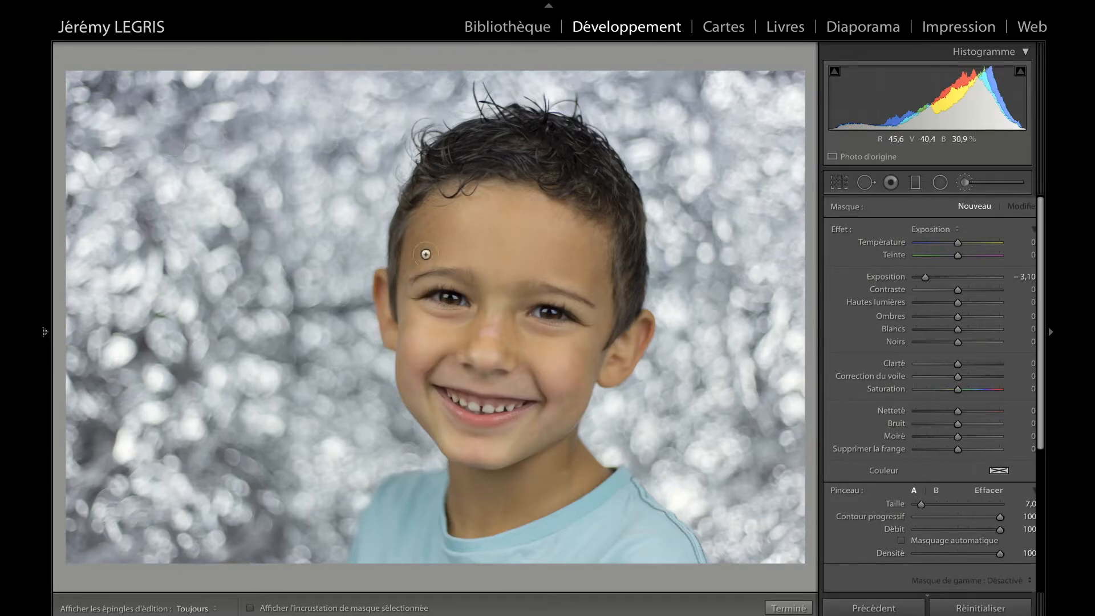
drag(486, 217, 484, 320)
drag(993, 554, 975, 554)
drag(523, 217, 526, 288)
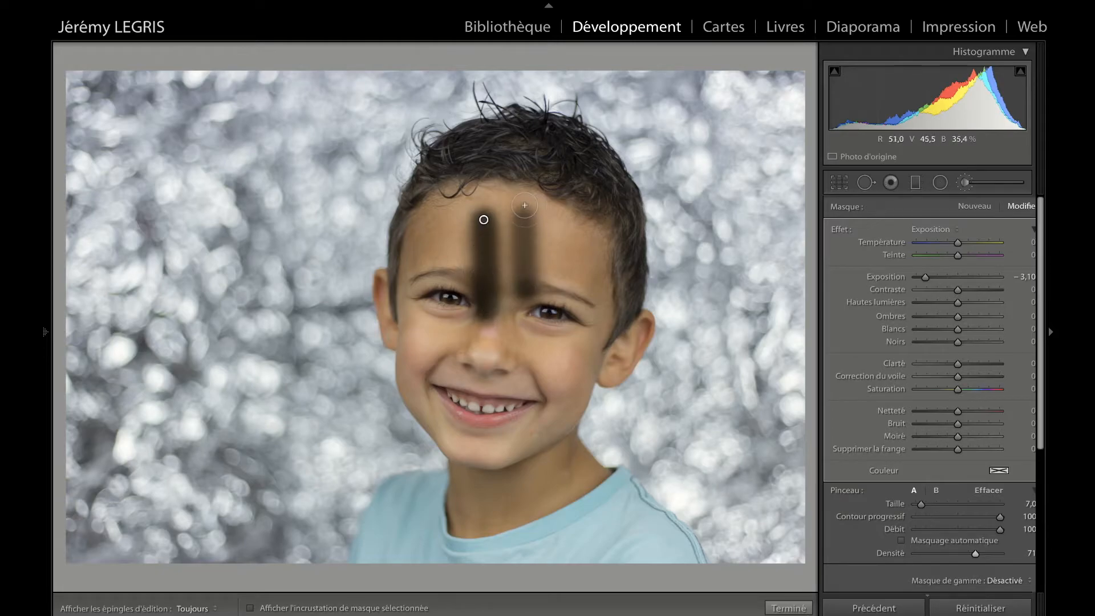
- Paint repeated passes over and around the second stroke at density 71, and delete the whole brush adjustment
key(h)
mouse_move(525, 238)
mouse_down()
mouse_move(533, 302)
mouse_move(542, 228)
mouse_move(532, 208)
mouse_move(531, 298)
mouse_move(547, 228)
mouse_move(520, 293)
mouse_up()
key(h)
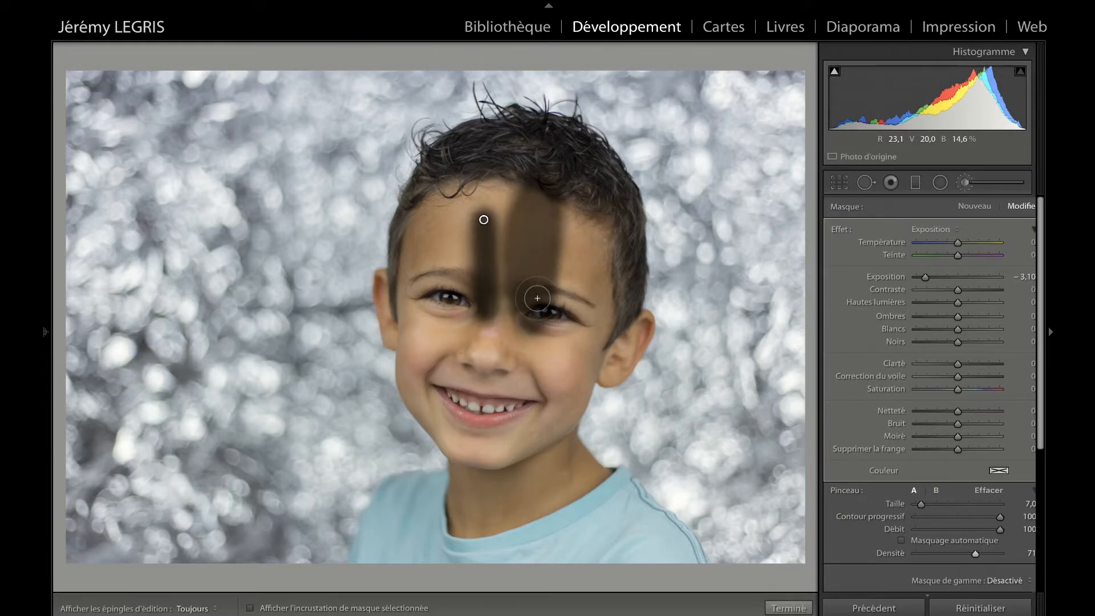
key(Delete)
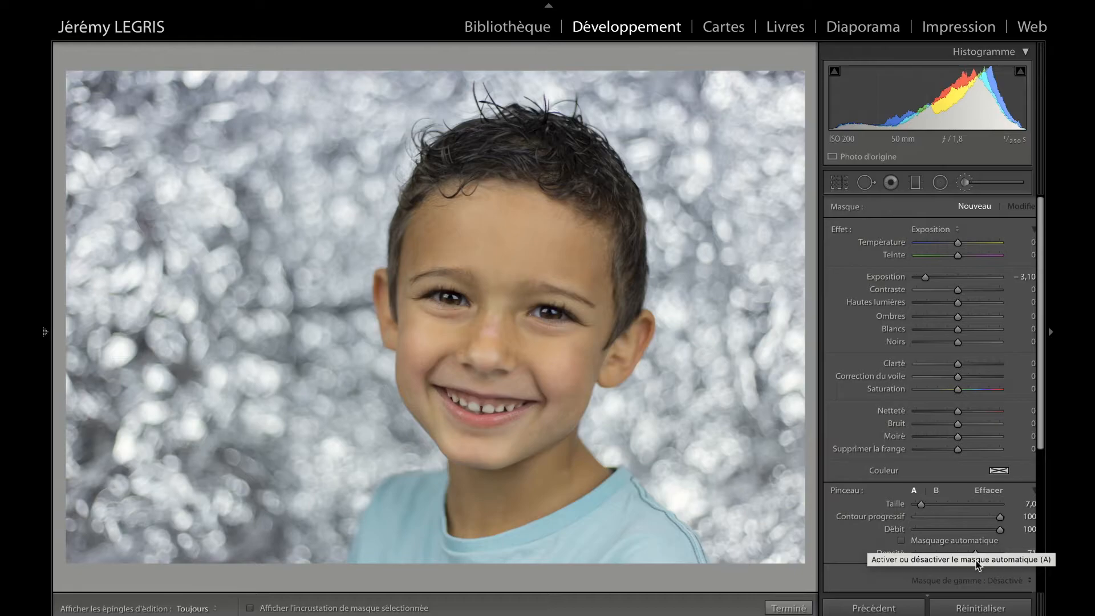
- Paint the background along the boy's outline from hair to right shoulder, with density 100, size 10, automatic masking and the mask overlay on
drag(975, 554, 1010, 557)
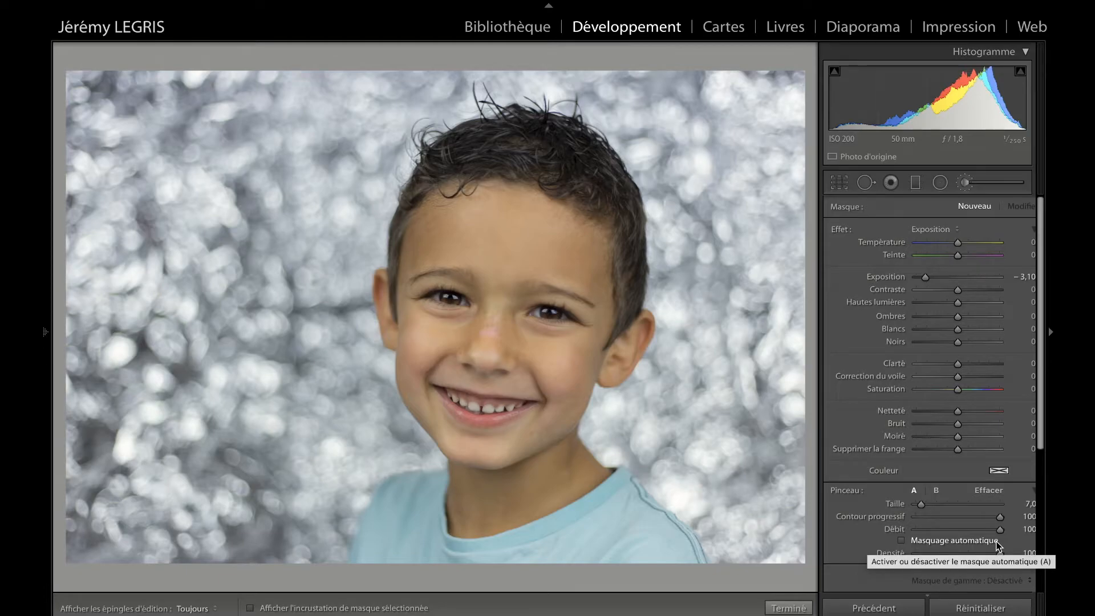
click(922, 541)
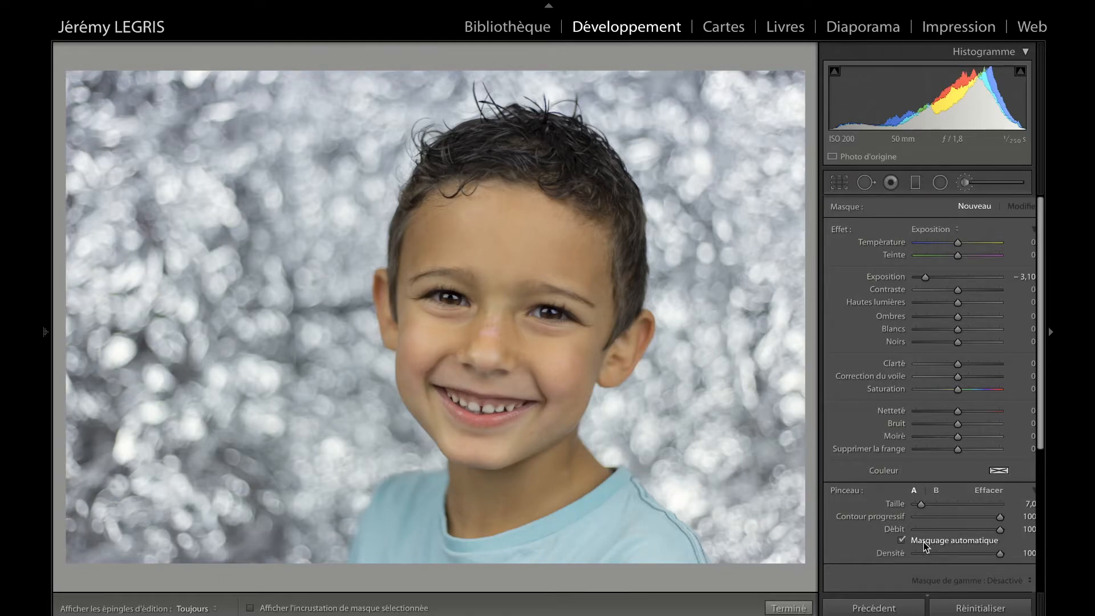
key(o)
scroll(752, 345, up, 3)
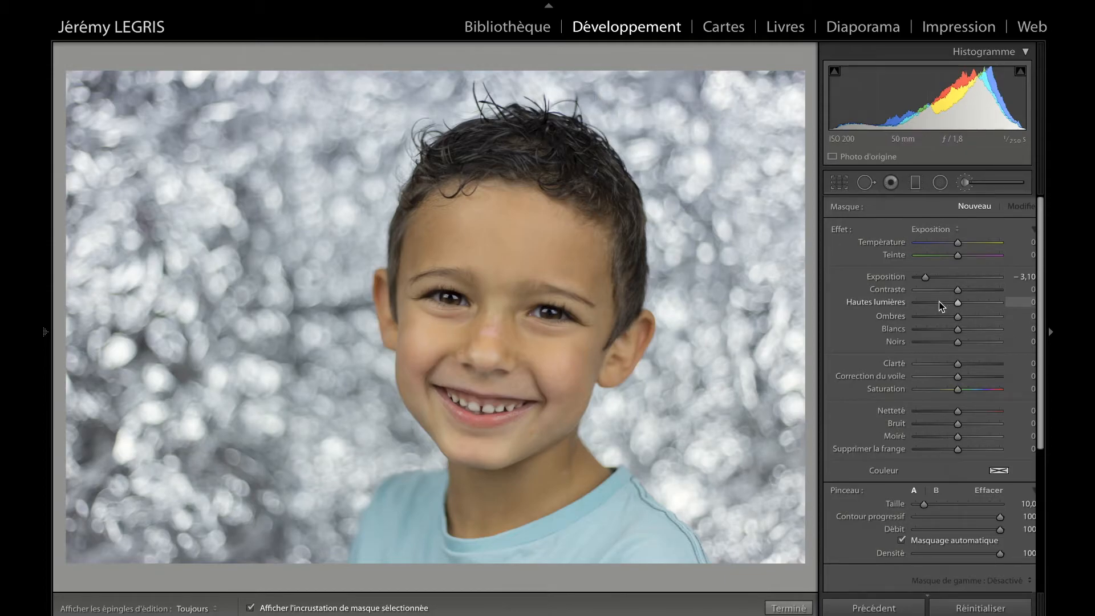
mouse_move(586, 113)
mouse_down()
mouse_move(629, 155)
mouse_move(650, 204)
mouse_up()
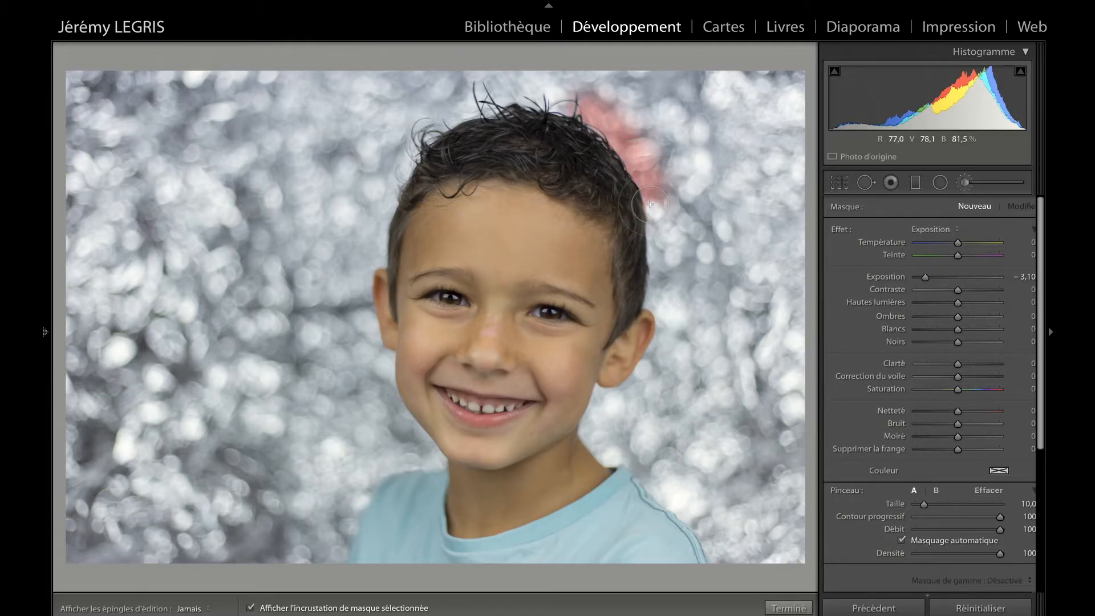
mouse_move(651, 204)
mouse_down()
mouse_move(666, 325)
mouse_move(655, 362)
mouse_move(636, 388)
mouse_move(616, 390)
mouse_move(590, 439)
mouse_move(603, 438)
mouse_move(681, 502)
mouse_move(727, 562)
mouse_up()
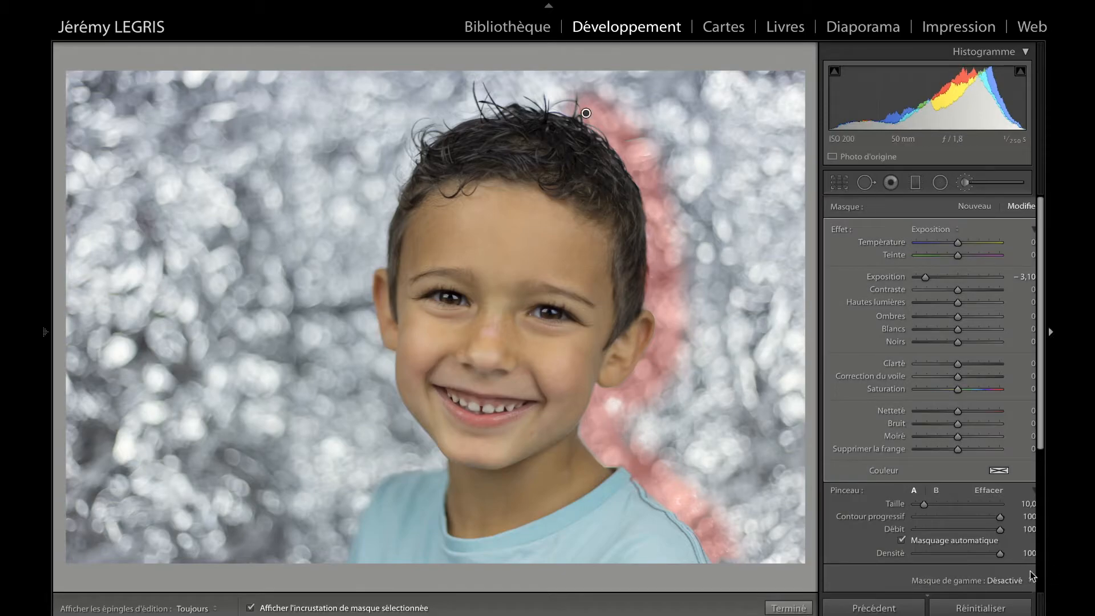
- Without automatic masking, extend the mask over the top of the hair and down the left side of the head, plus a dab near the shoulder
click(903, 539)
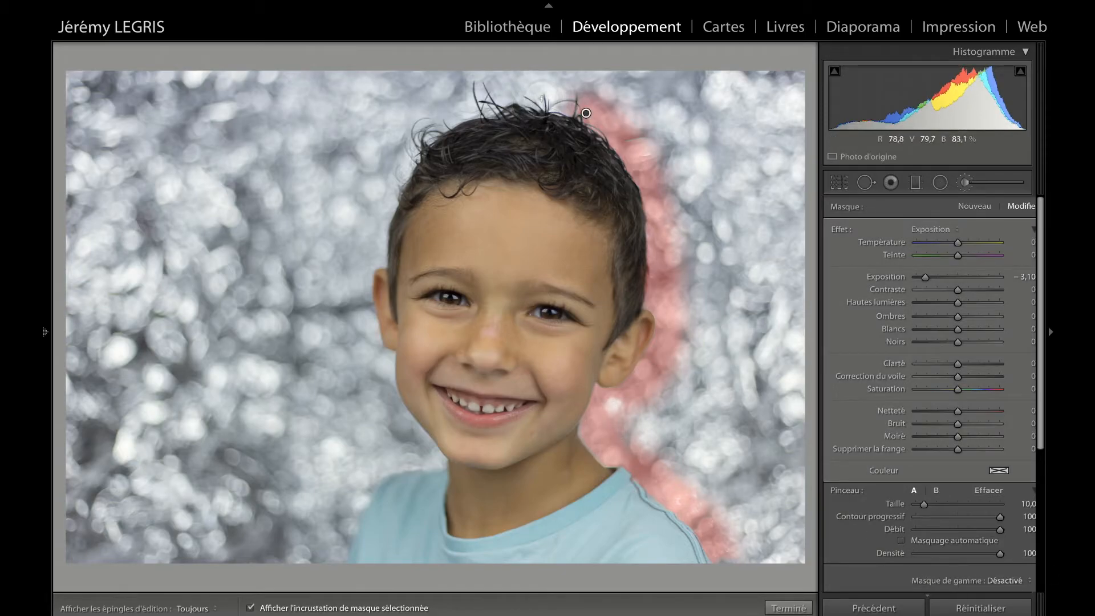
key(h)
mouse_move(586, 113)
mouse_down()
mouse_move(495, 106)
mouse_move(431, 127)
mouse_up()
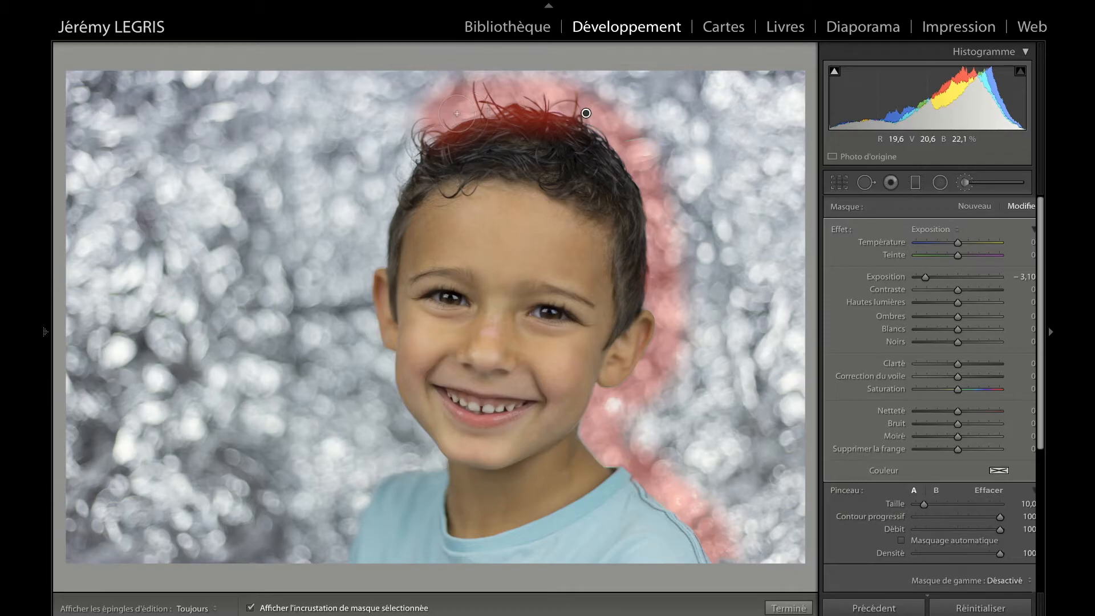
mouse_move(419, 137)
mouse_down()
mouse_move(354, 283)
mouse_move(375, 378)
mouse_up()
key(h)
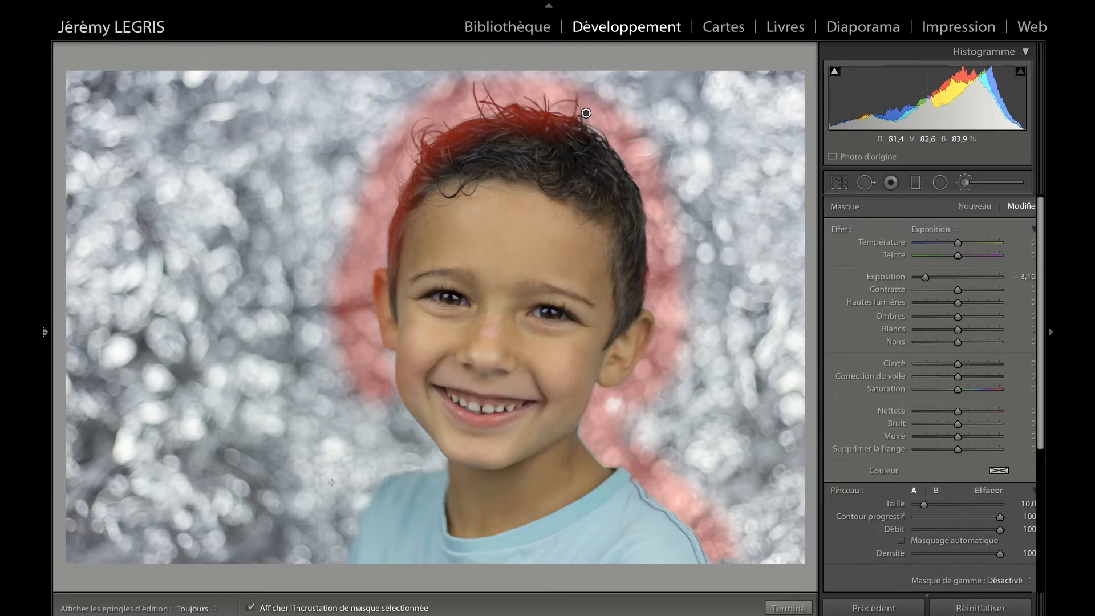
click(357, 489)
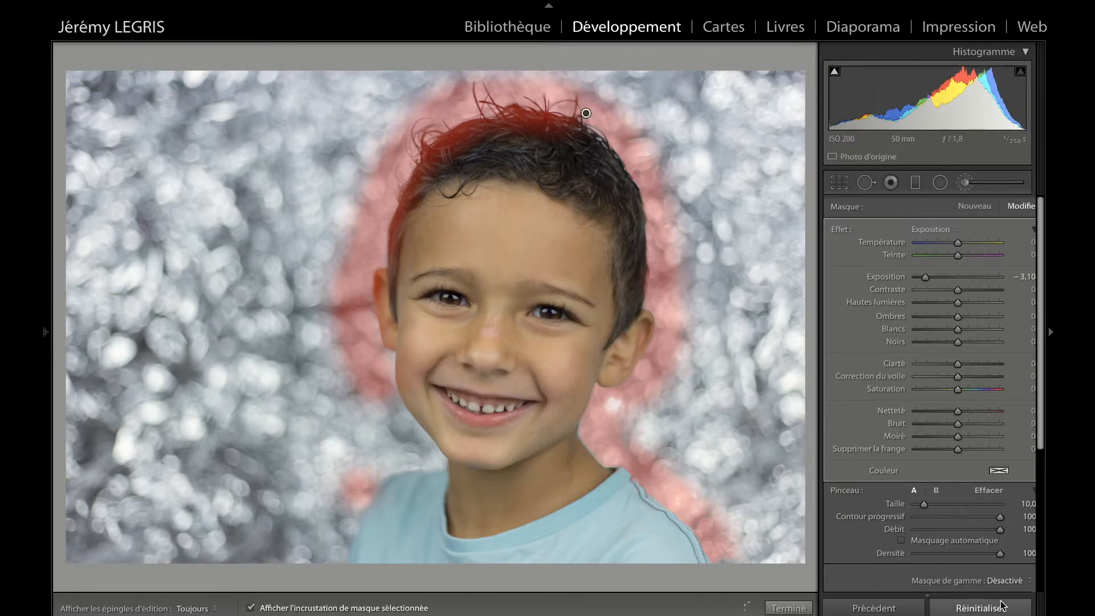
- Re-enable automatic masking and paint the background around the neck and shoulder on the photo's left side
click(943, 541)
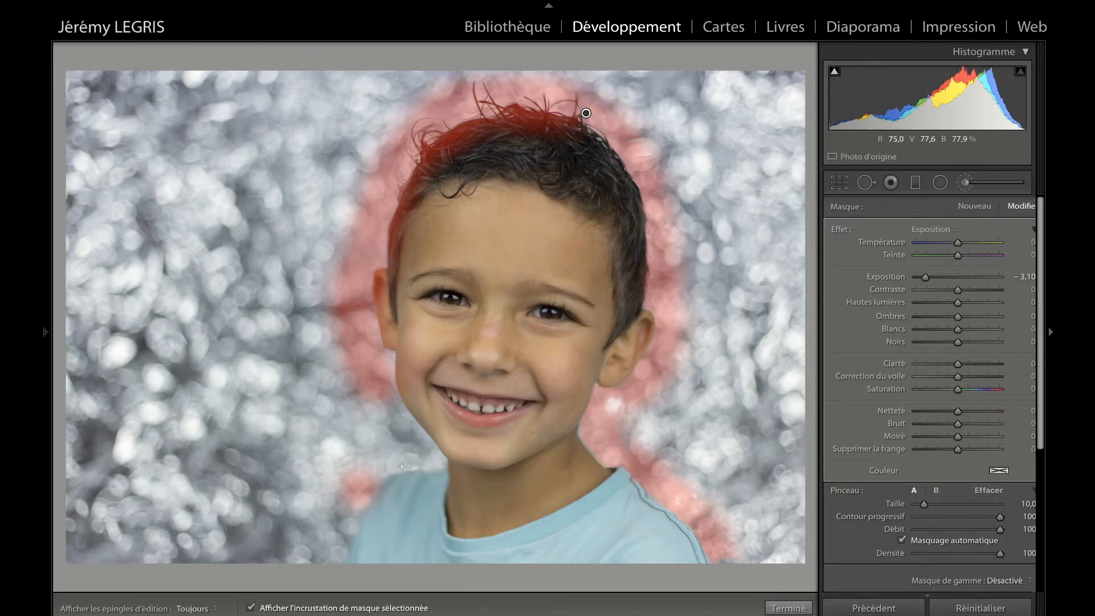
key(h)
drag(402, 466, 370, 475)
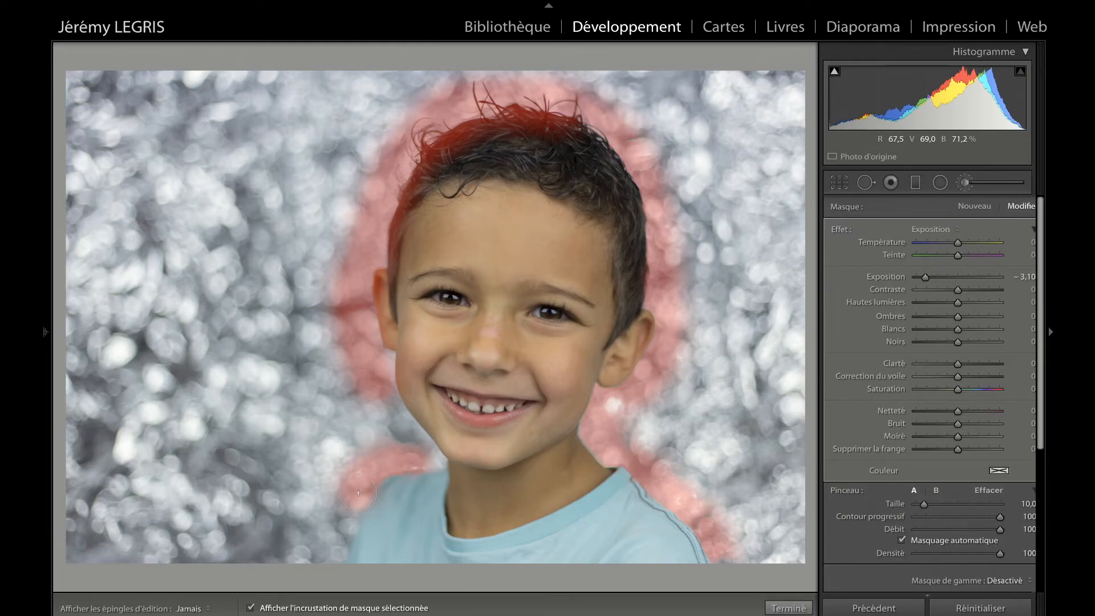
mouse_move(347, 518)
mouse_down()
mouse_move(338, 553)
mouse_move(359, 497)
mouse_move(436, 464)
mouse_move(389, 437)
mouse_up()
drag(378, 495, 419, 487)
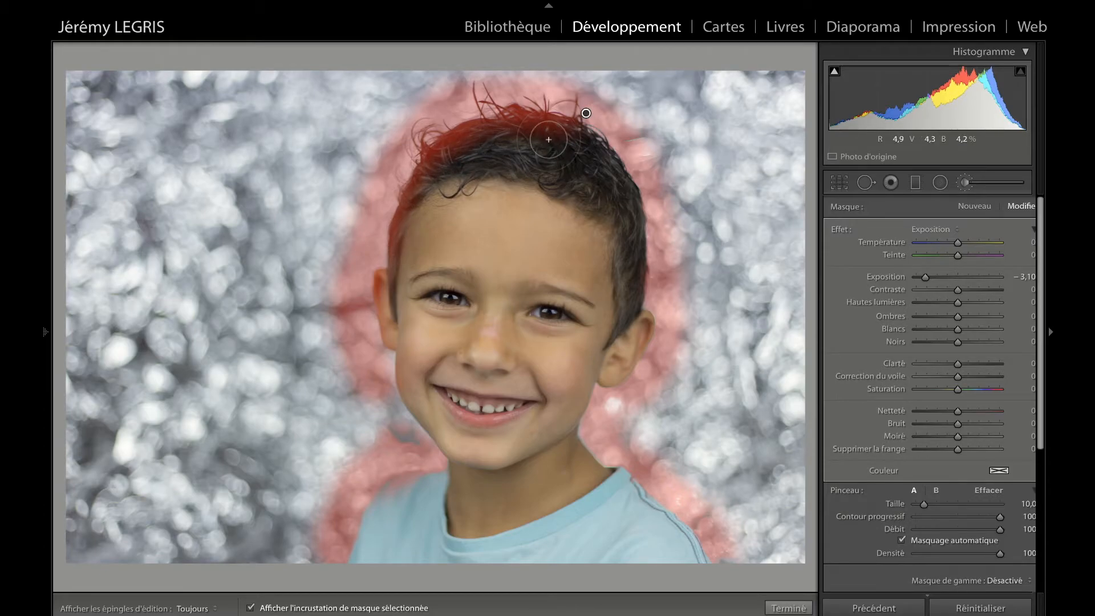
- Erase the mask that spilled onto the boy's hair, using the eraser brush at size 5,9
scroll(545, 128, down, 4)
scroll(548, 131, down, 1)
key(alt)
key(alt)
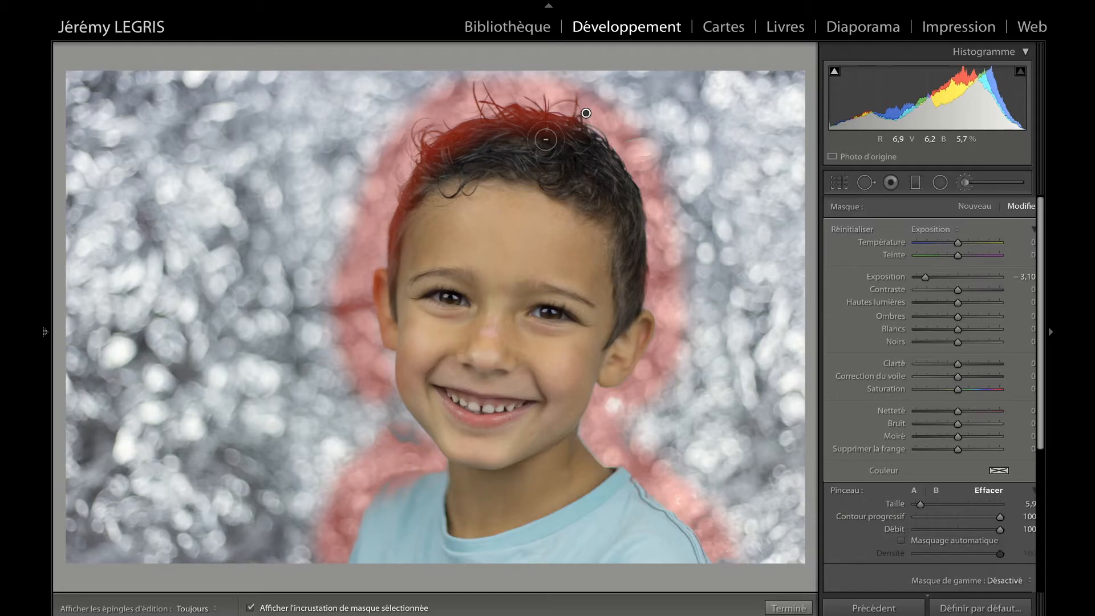
key(h)
mouse_move(568, 129)
mouse_down()
mouse_move(489, 126)
mouse_move(535, 139)
mouse_move(485, 129)
mouse_move(556, 133)
mouse_move(451, 137)
mouse_move(416, 196)
mouse_move(434, 180)
mouse_move(396, 282)
mouse_move(427, 202)
mouse_move(475, 158)
mouse_move(428, 187)
mouse_move(404, 245)
mouse_move(459, 154)
mouse_move(509, 128)
mouse_move(476, 148)
mouse_move(437, 201)
mouse_move(412, 245)
mouse_move(412, 292)
mouse_move(391, 286)
mouse_move(388, 322)
mouse_move(387, 293)
mouse_move(398, 352)
mouse_move(395, 304)
mouse_move(413, 232)
mouse_move(403, 243)
mouse_move(438, 168)
mouse_move(476, 142)
mouse_move(569, 152)
mouse_up()
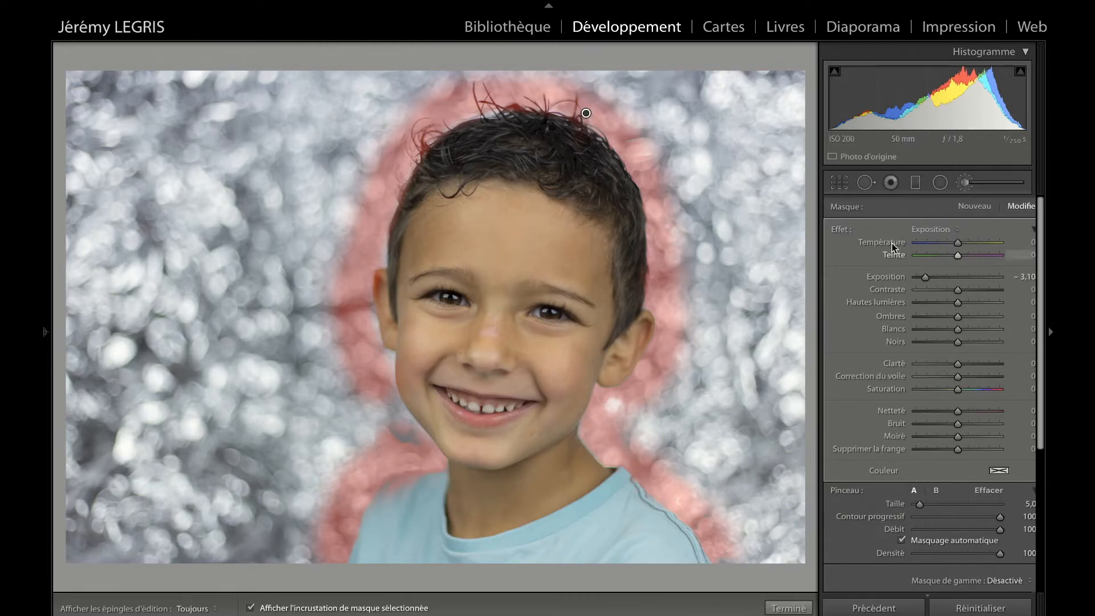
- Paint loose size 7 strokes over the background and face, hide the mask overlay, and set the adjustment's exposure to −2,89
scroll(590, 130, up, 2)
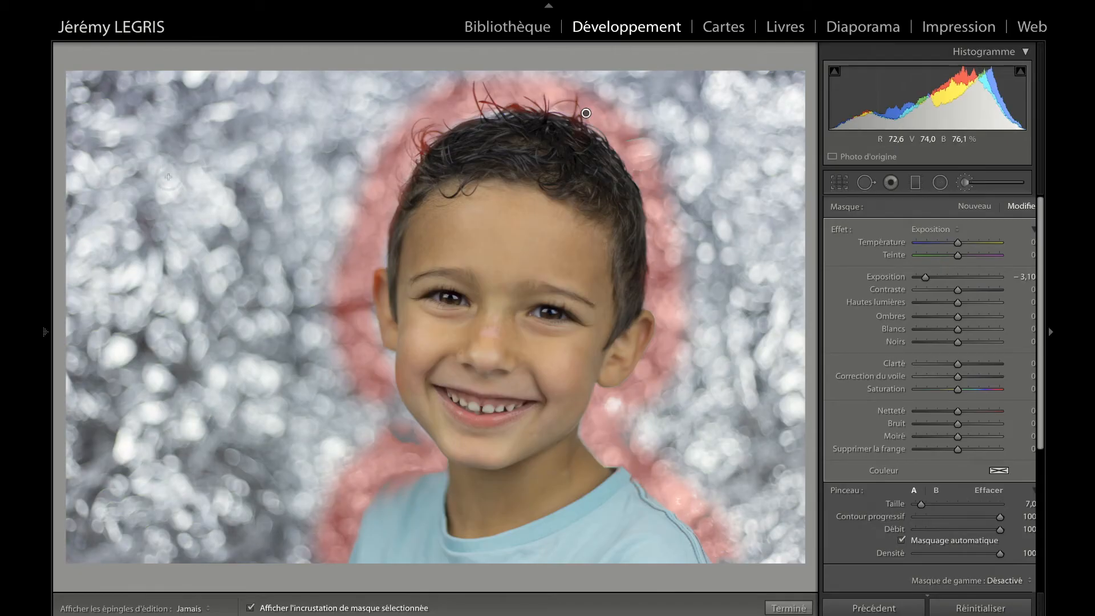
mouse_move(257, 90)
mouse_down()
mouse_move(200, 256)
mouse_move(226, 354)
mouse_up()
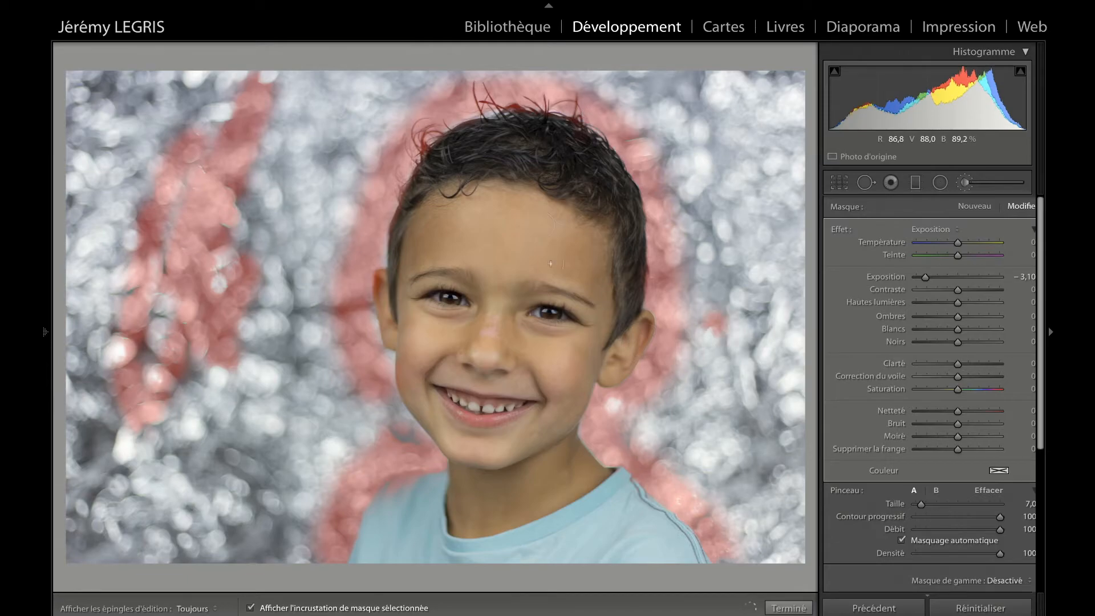
drag(550, 263, 495, 302)
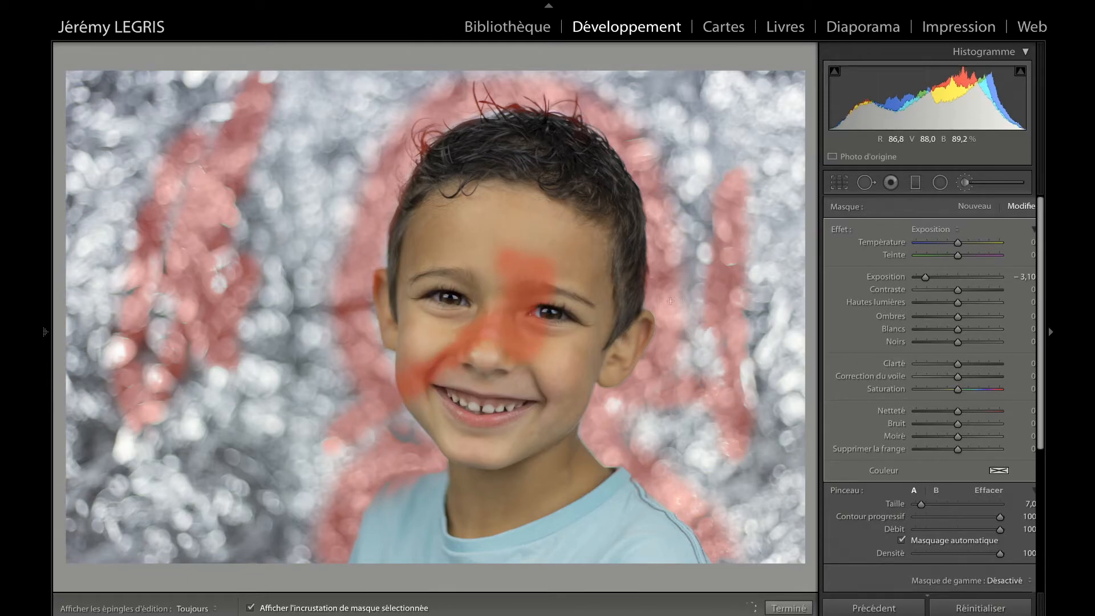
drag(534, 300, 477, 329)
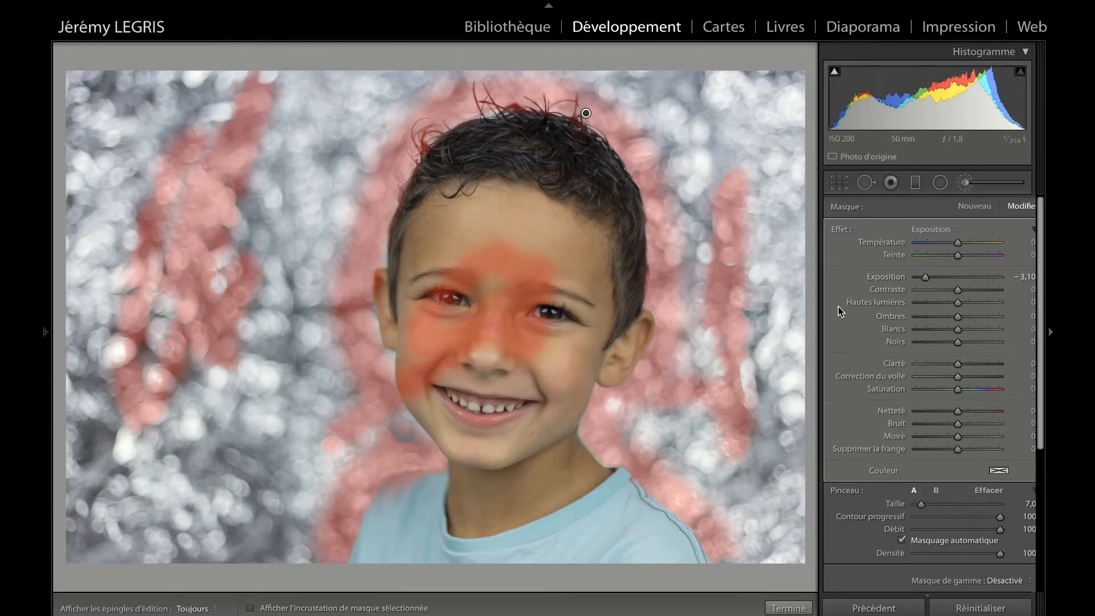
key(o)
mouse_move(925, 278)
mouse_down()
mouse_move(983, 278)
mouse_move(928, 277)
mouse_up()
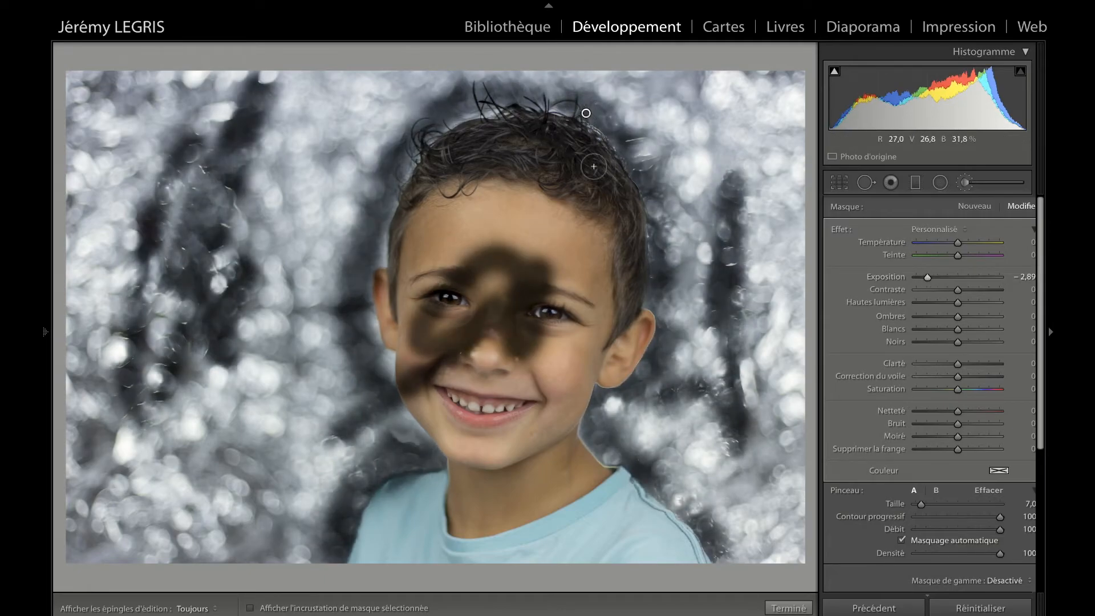
- Create a second brush adjustment with a dark stroke in the left background, and set its exposure to −2,46
click(975, 208)
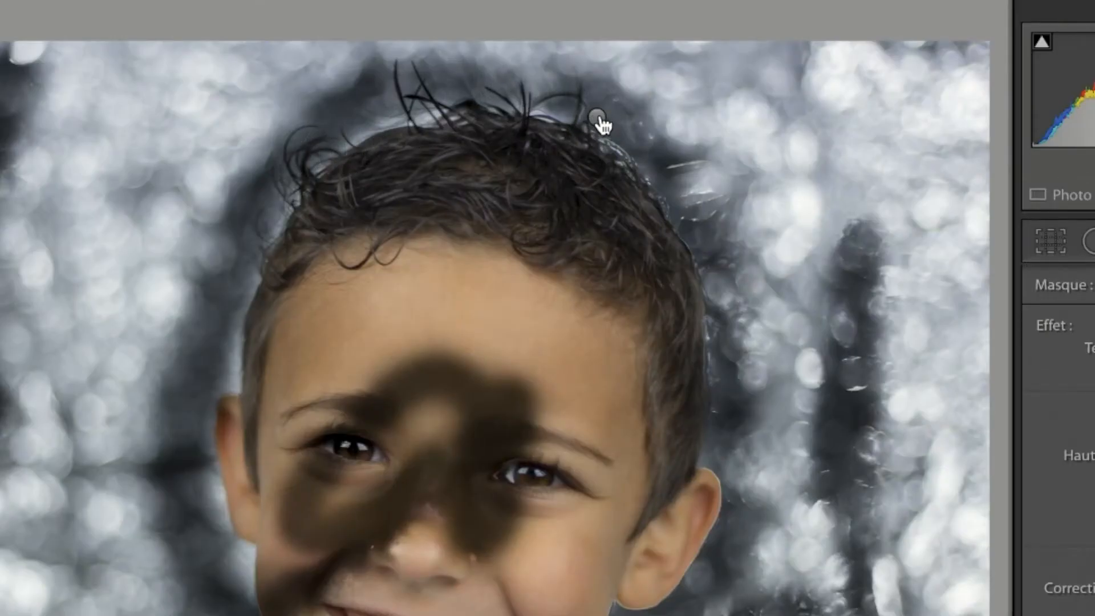
key(shift+o)
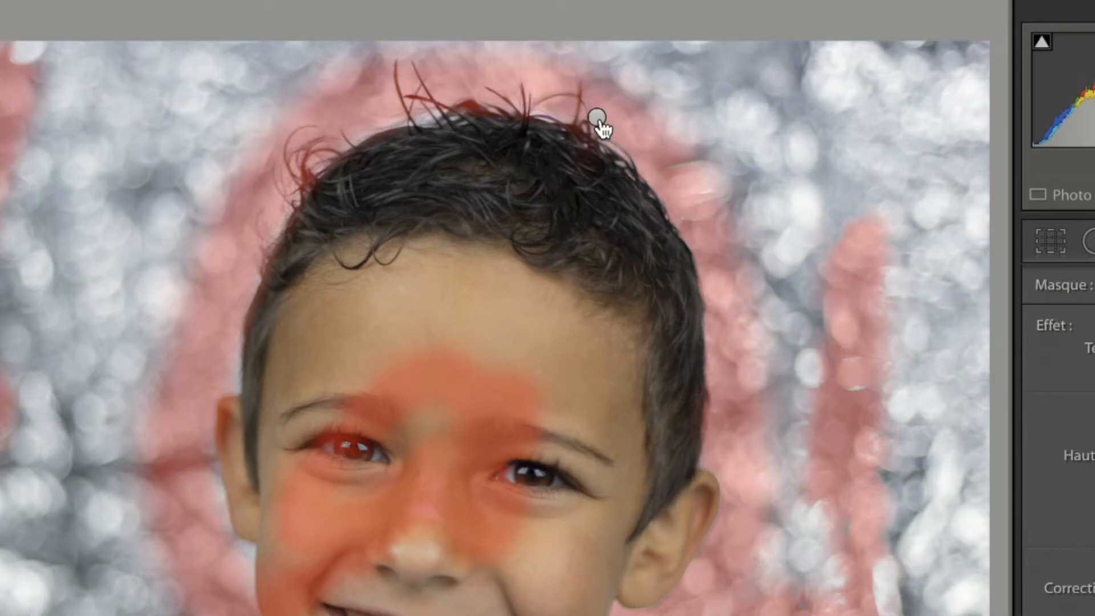
key(h)
mouse_move(282, 331)
mouse_down()
mouse_move(245, 422)
mouse_move(288, 371)
mouse_move(275, 408)
mouse_up()
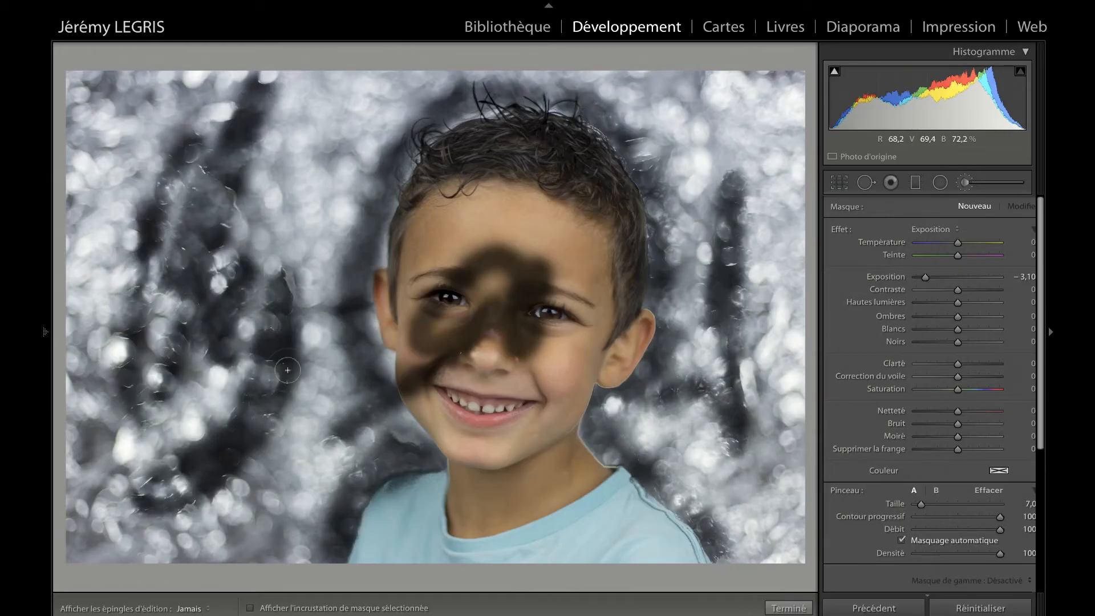
key(h)
click(284, 323)
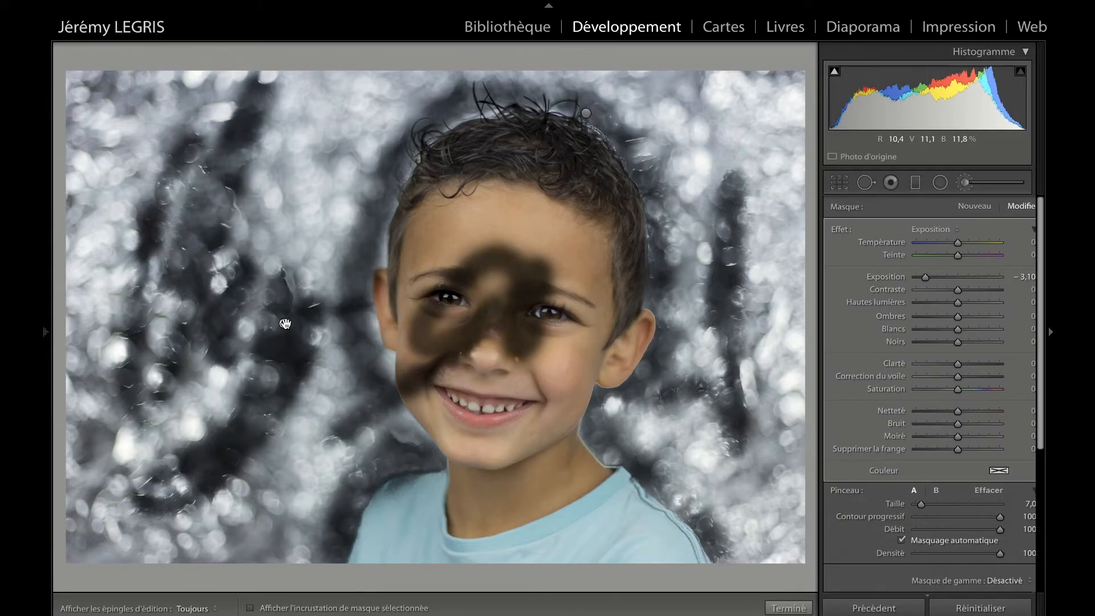
mouse_move(926, 277)
mouse_down()
mouse_move(985, 278)
mouse_move(935, 279)
mouse_up()
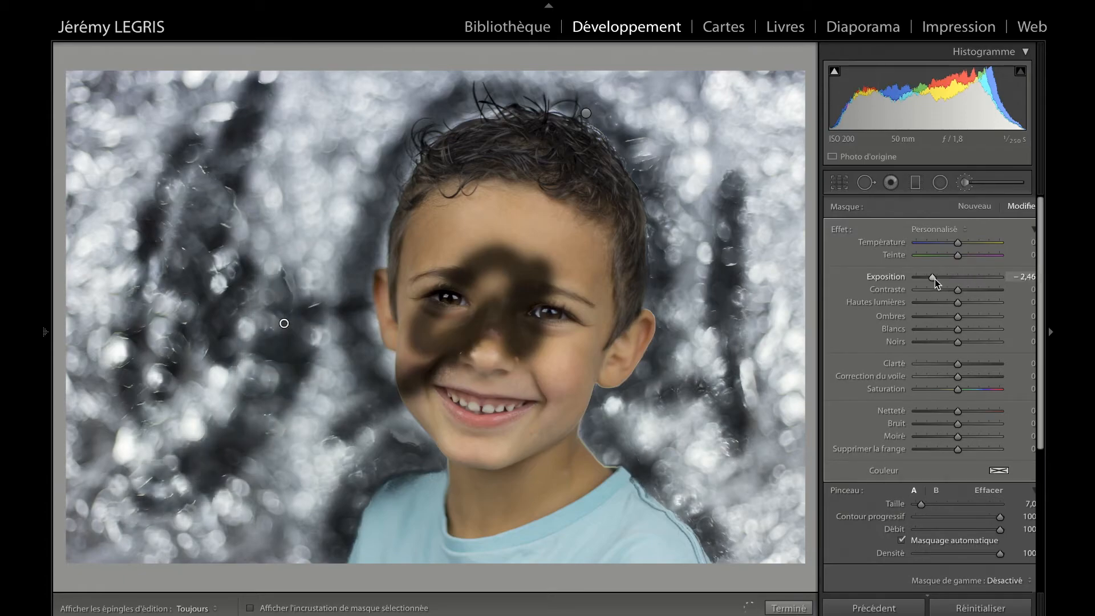
- Delete both brush adjustments, the one near the hair and the one in the left background
click(586, 113)
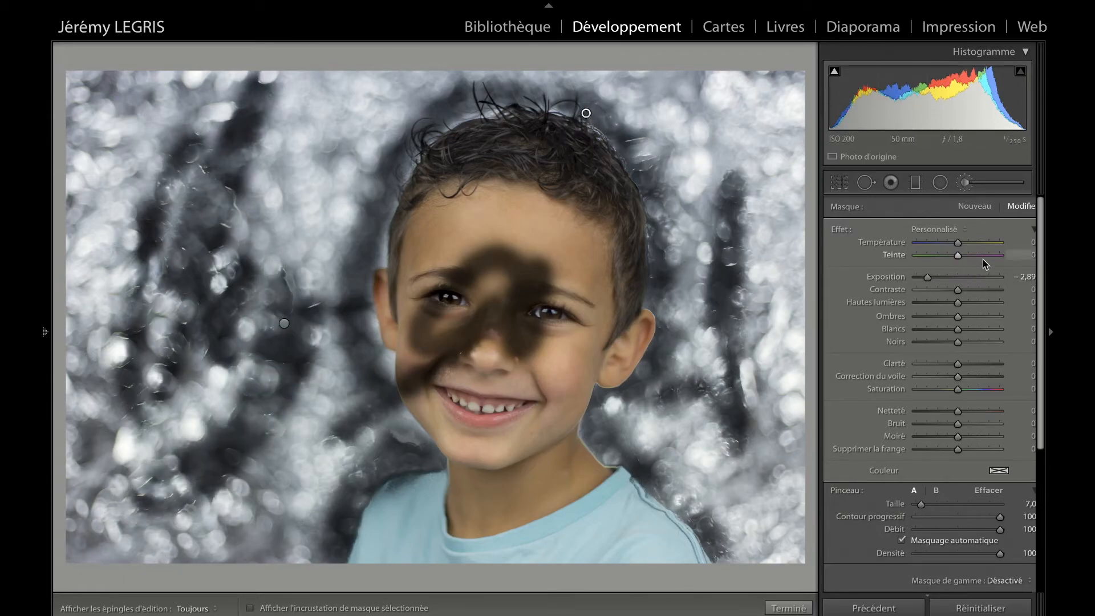
key(Delete)
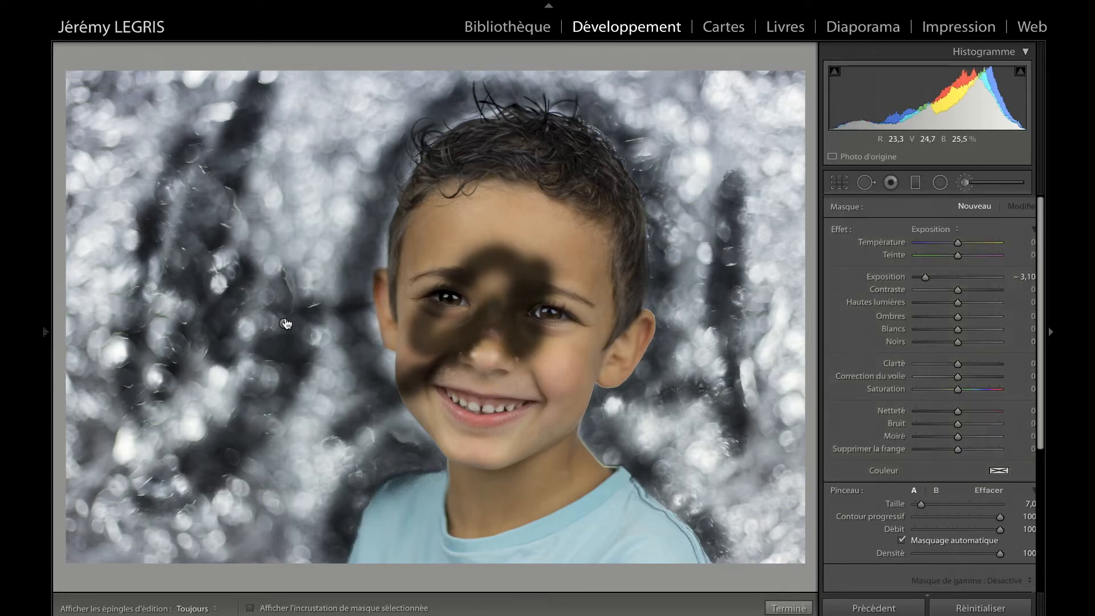
click(285, 324)
key(Delete)
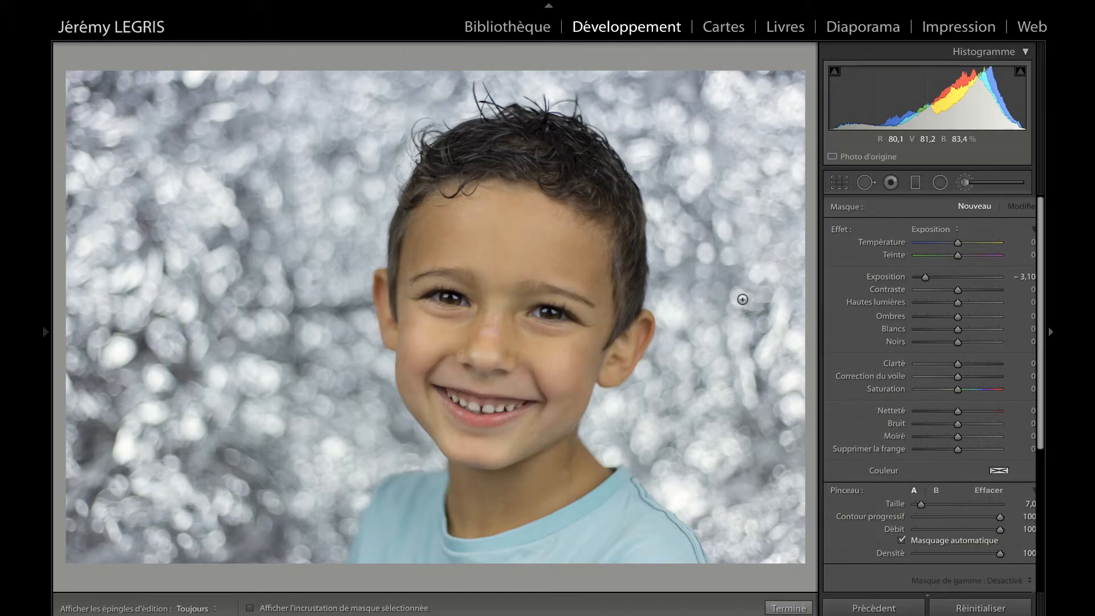
- Reset the new brush's exposure to 0,00 and choose the Hautes lumières effect with a value of 52
click(947, 230)
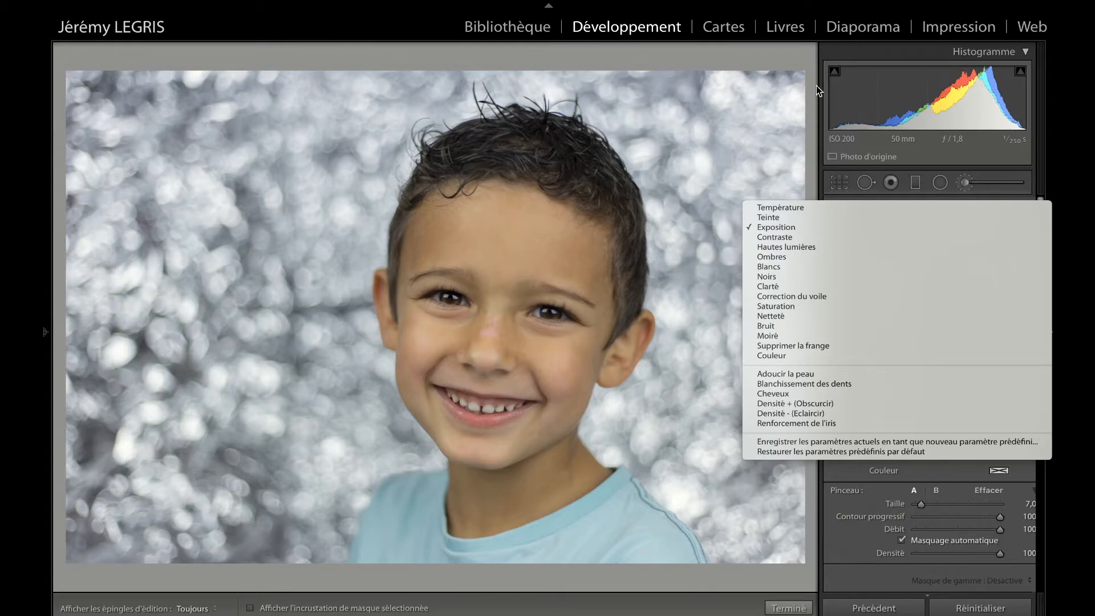
click(818, 146)
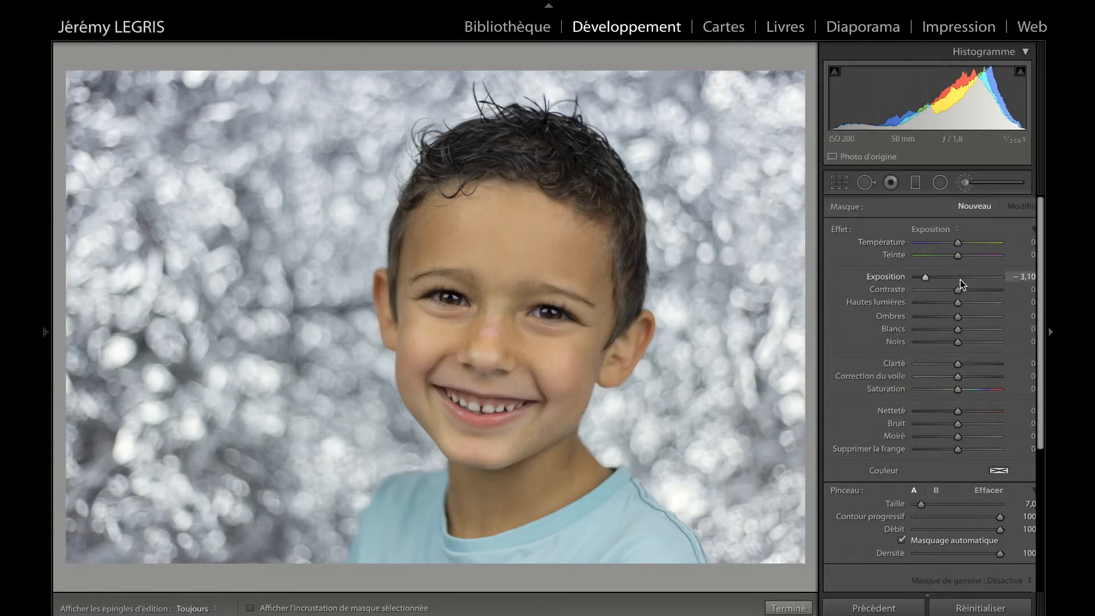
drag(924, 277, 959, 278)
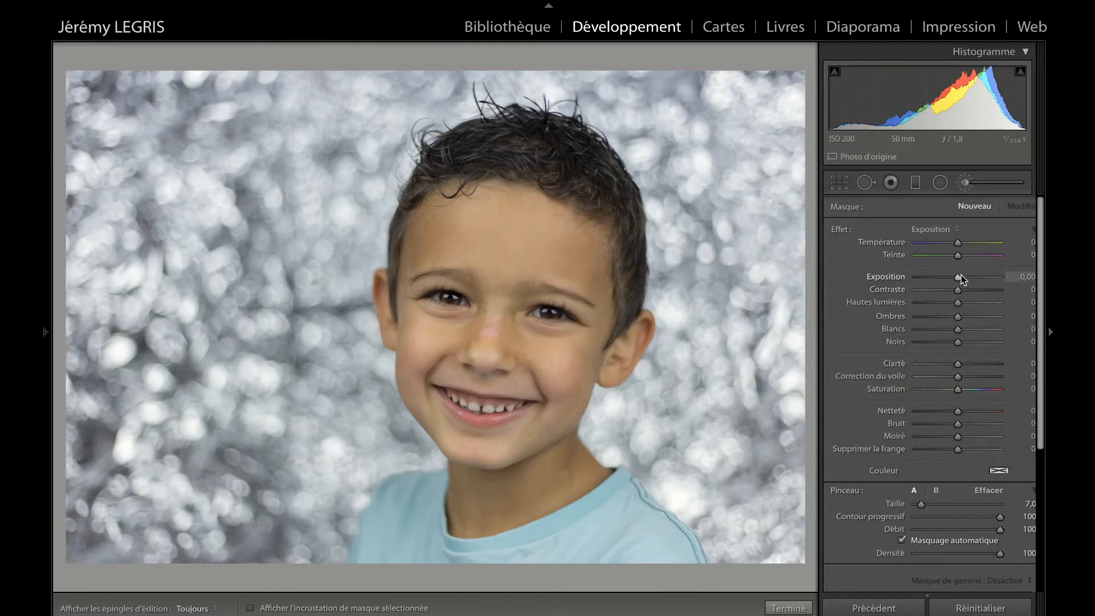
click(943, 231)
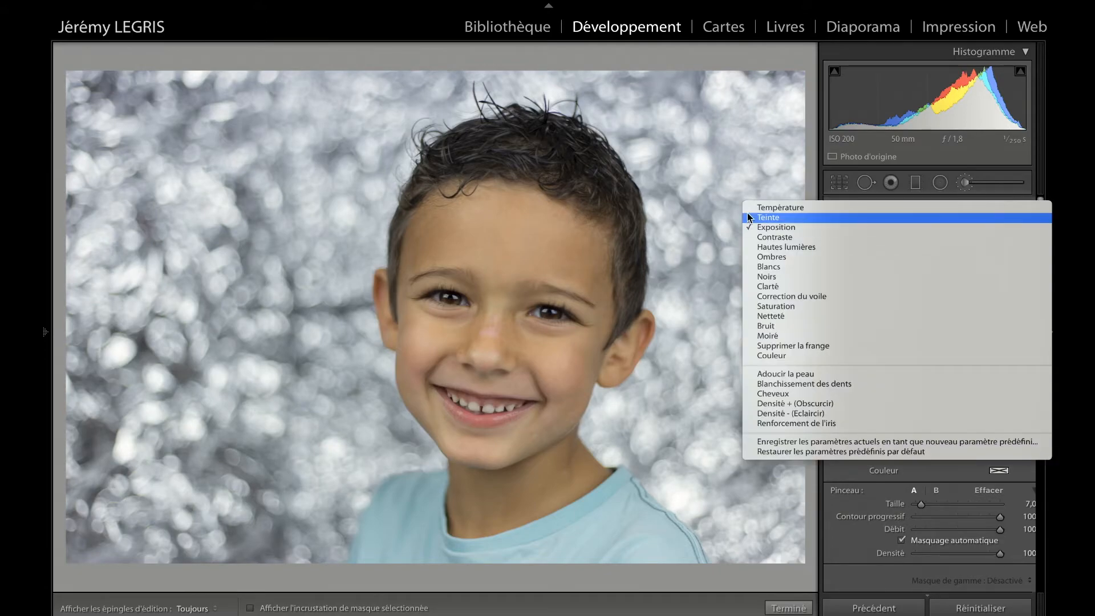
click(789, 246)
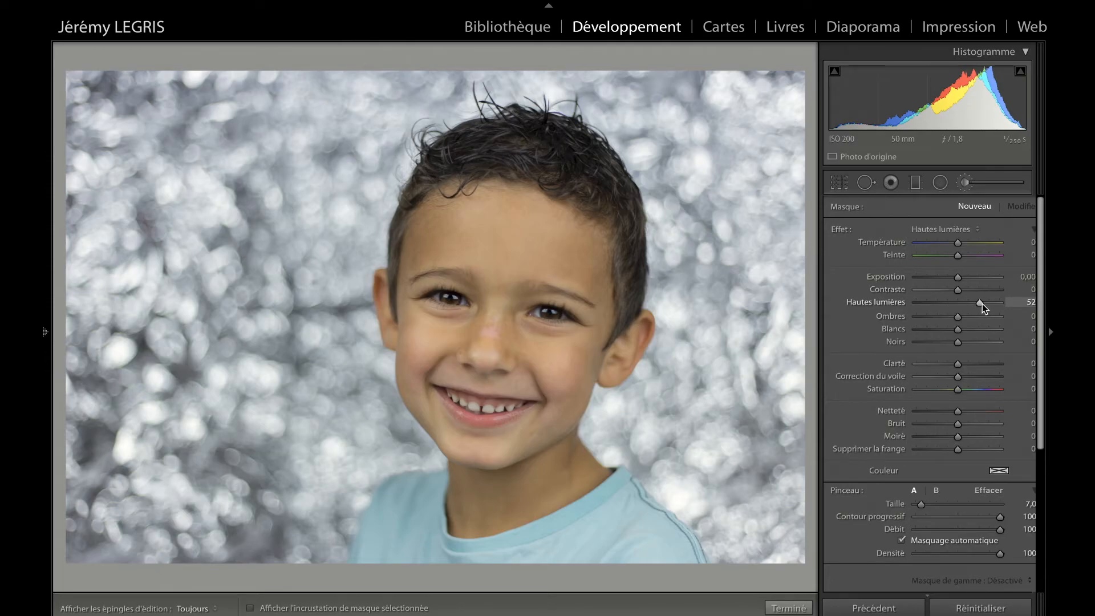
- Paint the whole background around the boy with automatic masking and the overlay shown, reducing the brush from size 10 to 3, and hide the overlay
key(o)
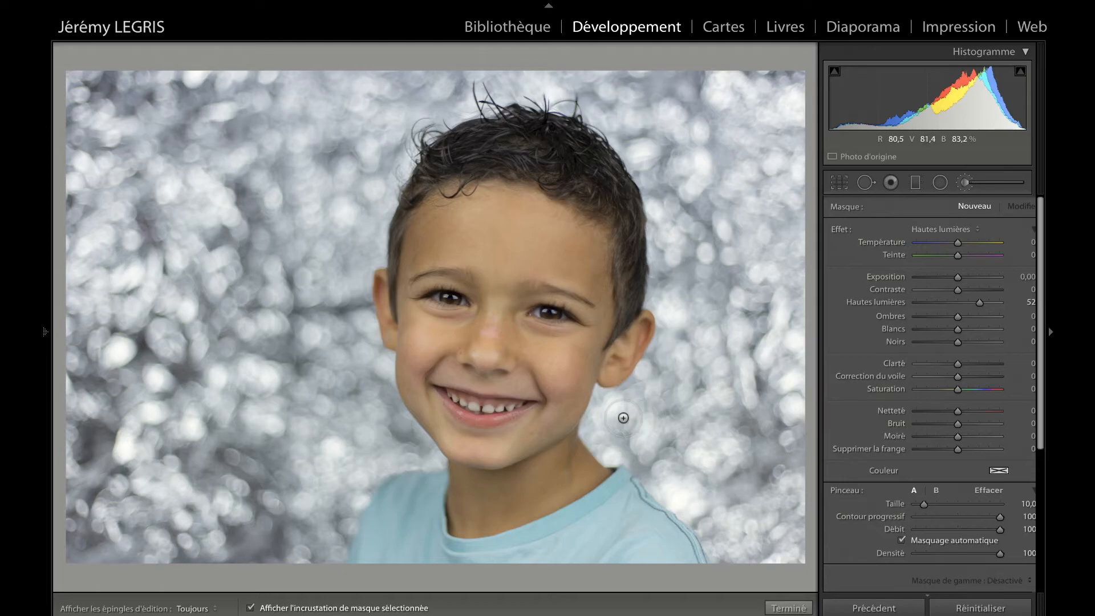
mouse_move(676, 127)
mouse_down()
mouse_move(758, 142)
mouse_move(753, 445)
mouse_move(718, 541)
mouse_up()
mouse_move(143, 114)
mouse_down()
mouse_move(174, 292)
mouse_move(285, 365)
mouse_up()
scroll(637, 157, down, 5)
mouse_move(637, 154)
mouse_down()
mouse_move(664, 360)
mouse_move(729, 533)
mouse_move(627, 97)
mouse_move(410, 117)
mouse_move(351, 228)
mouse_move(369, 352)
mouse_move(354, 496)
mouse_move(193, 427)
mouse_move(171, 190)
mouse_move(82, 162)
mouse_up()
scroll(386, 229, down, 3)
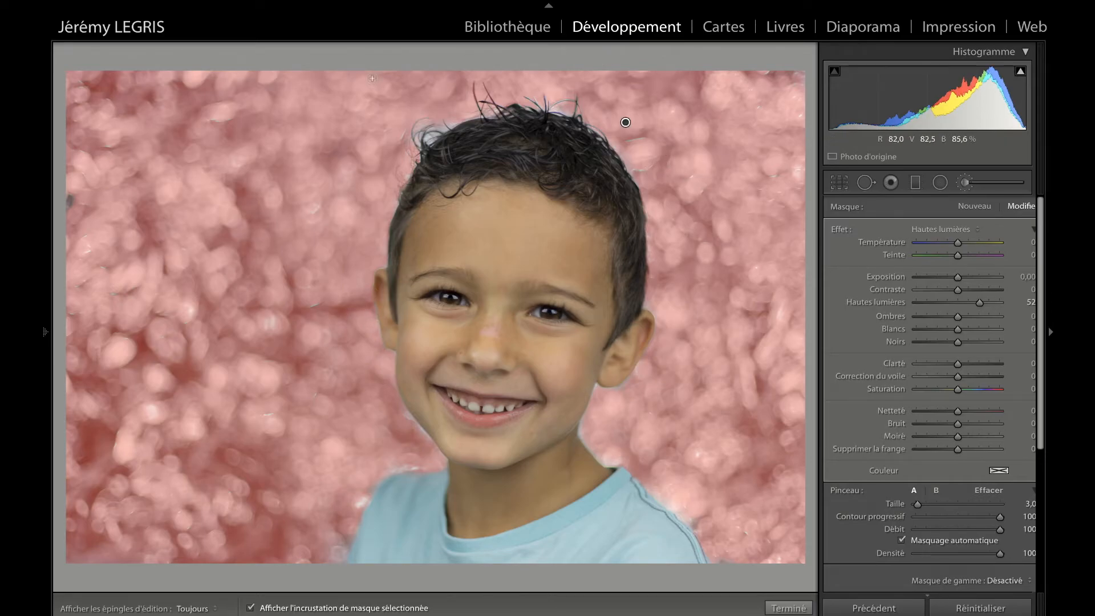
key(o)
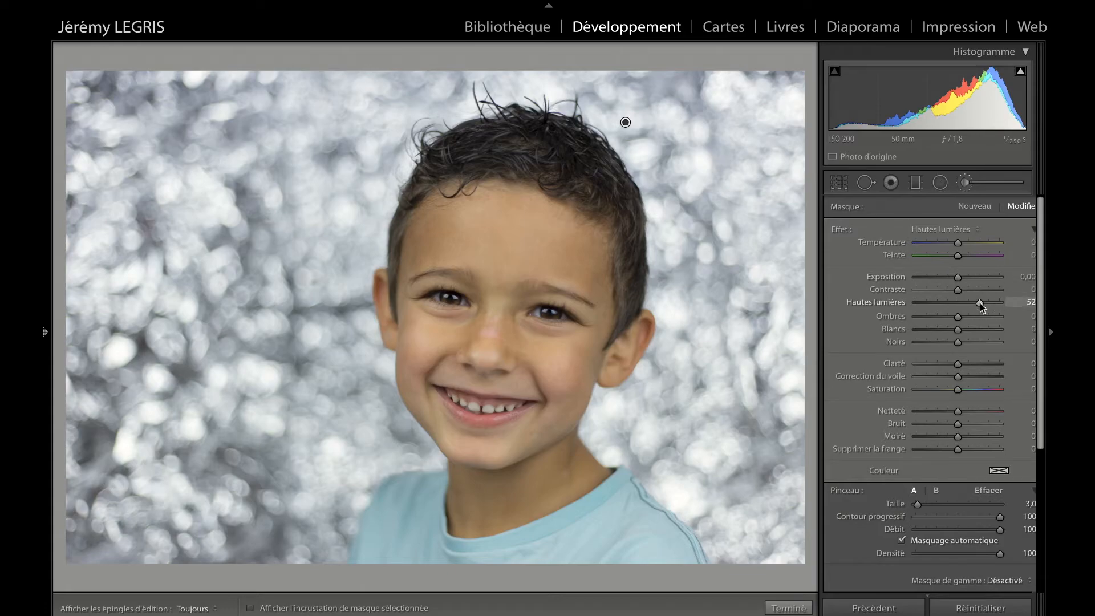
- Set the background adjustment's contrast to 35 and highlights to 43, and reset its whites to 0
drag(926, 303, 973, 290)
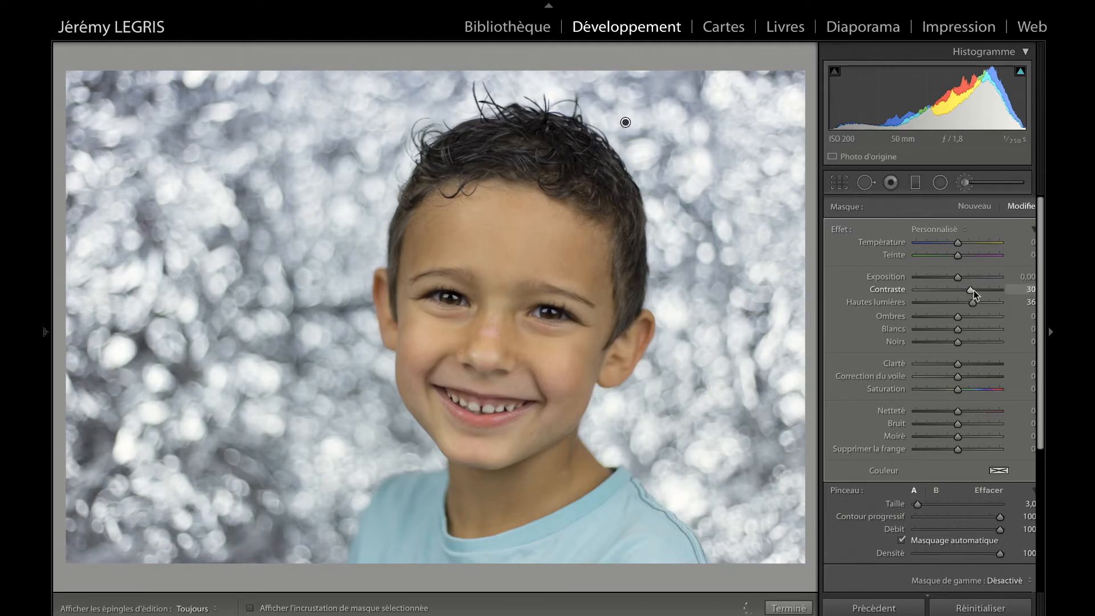
mouse_move(958, 329)
mouse_down()
mouse_move(976, 328)
mouse_move(968, 329)
mouse_up()
double_click(967, 328)
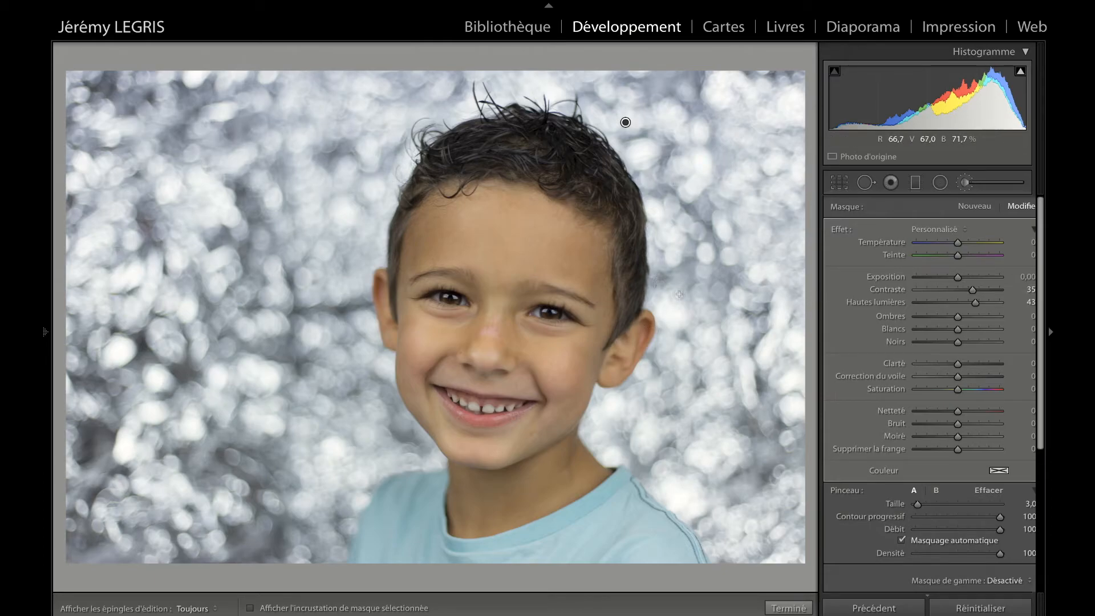
- Start a new brush adjustment at a close-up of the eye beside the nose and choose the Renforcement de l'iris effect
click(971, 208)
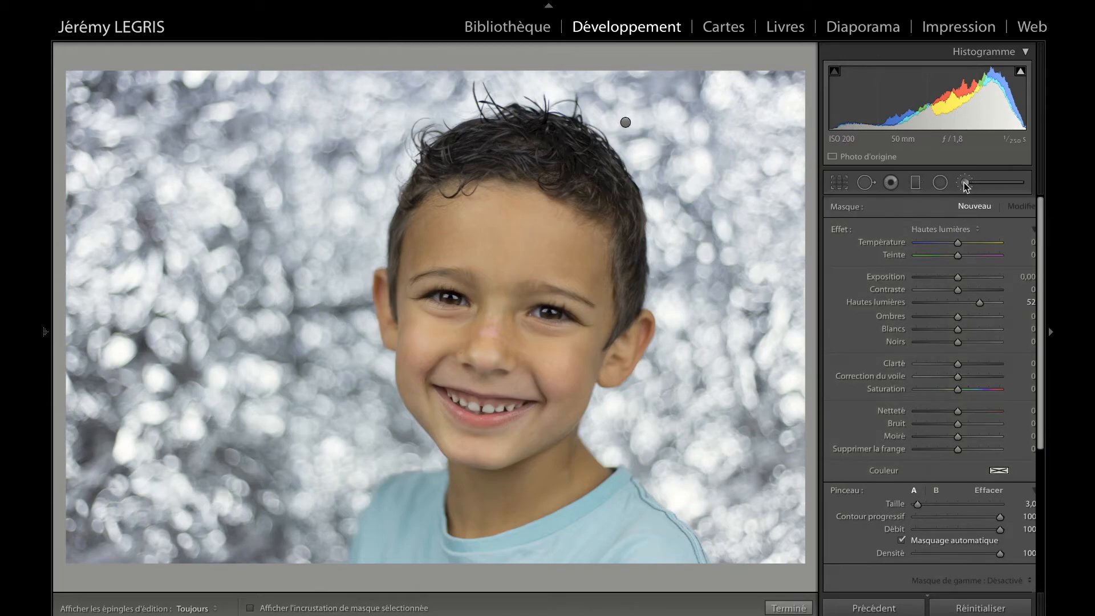
click(965, 186)
click(511, 291)
mouse_move(511, 291)
mouse_down()
mouse_move(520, 149)
mouse_move(523, 198)
mouse_move(464, 262)
mouse_move(518, 268)
mouse_move(562, 302)
mouse_up()
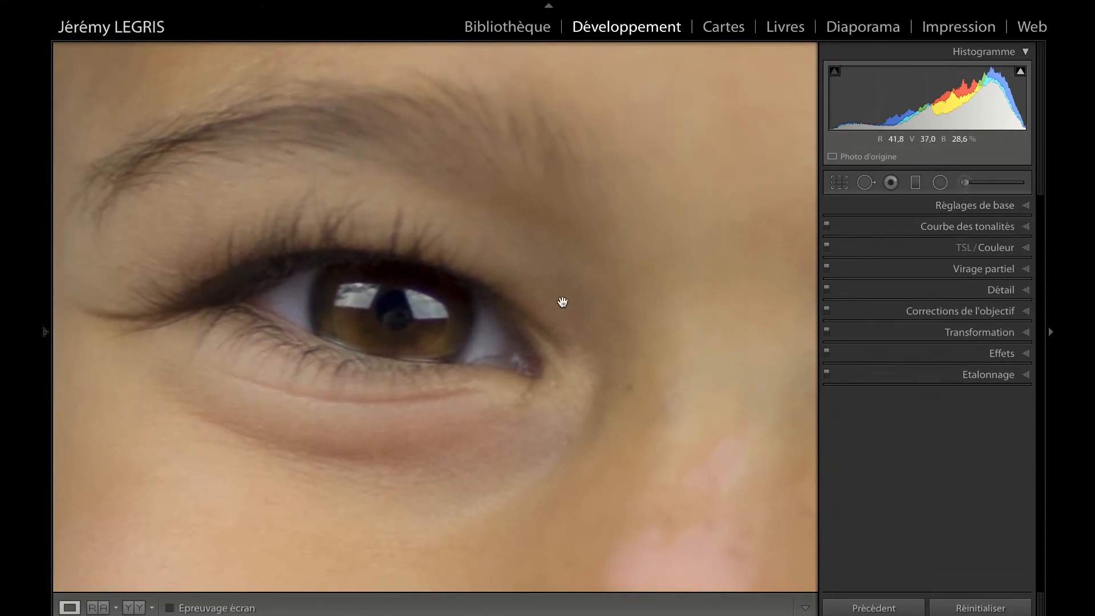
click(965, 183)
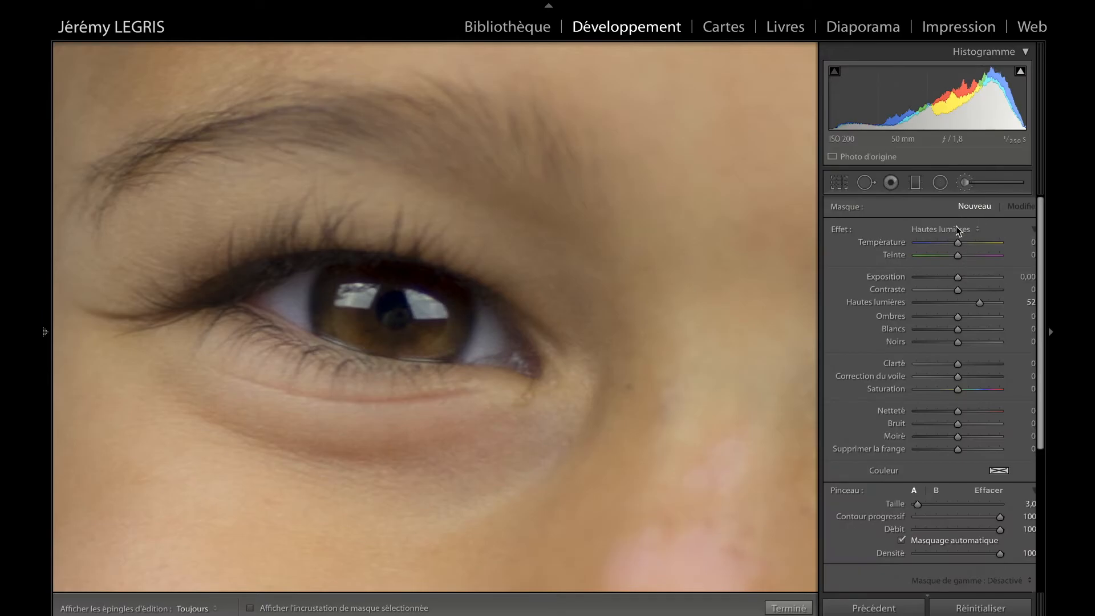
click(957, 228)
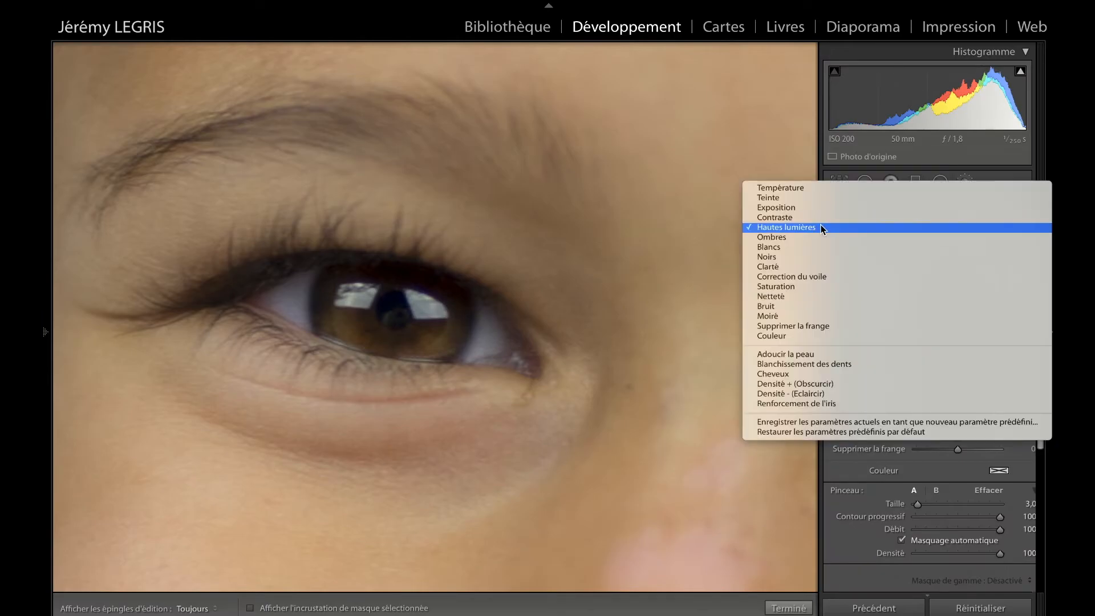
click(790, 405)
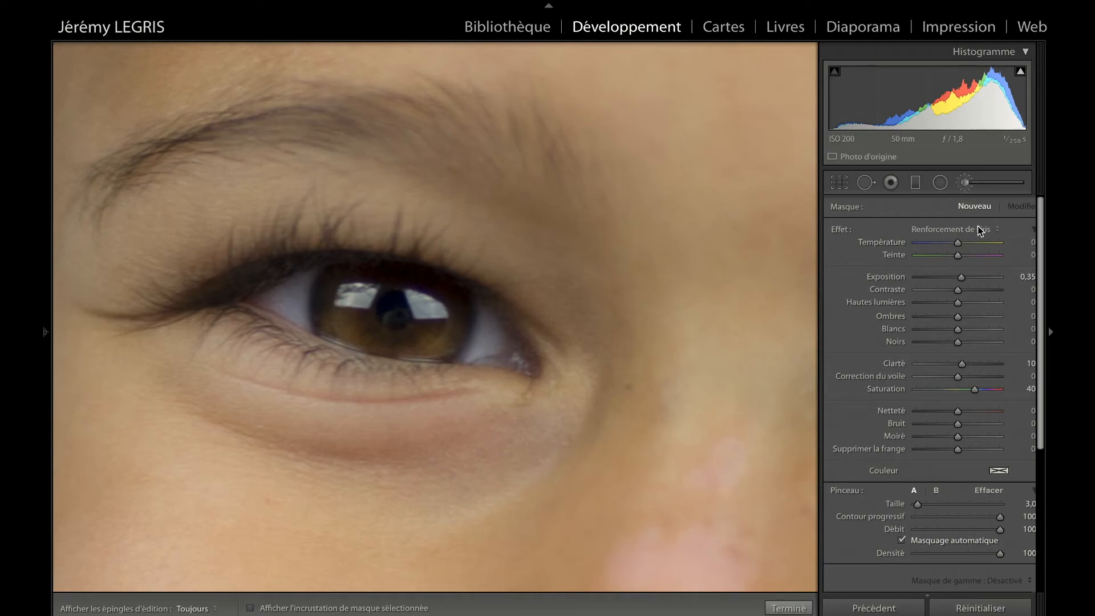
- Show the mask overlay and paint the whole iris of this eye, reducing the brush from size 7 to 2 for the edges
key(o)
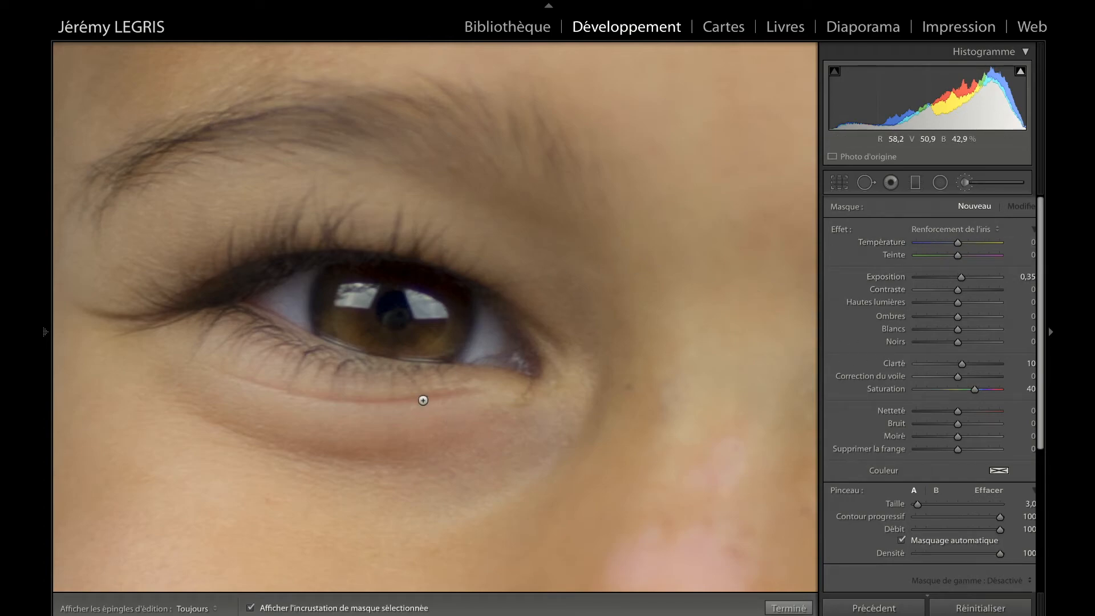
scroll(405, 317, up, 3)
drag(411, 296, 338, 287)
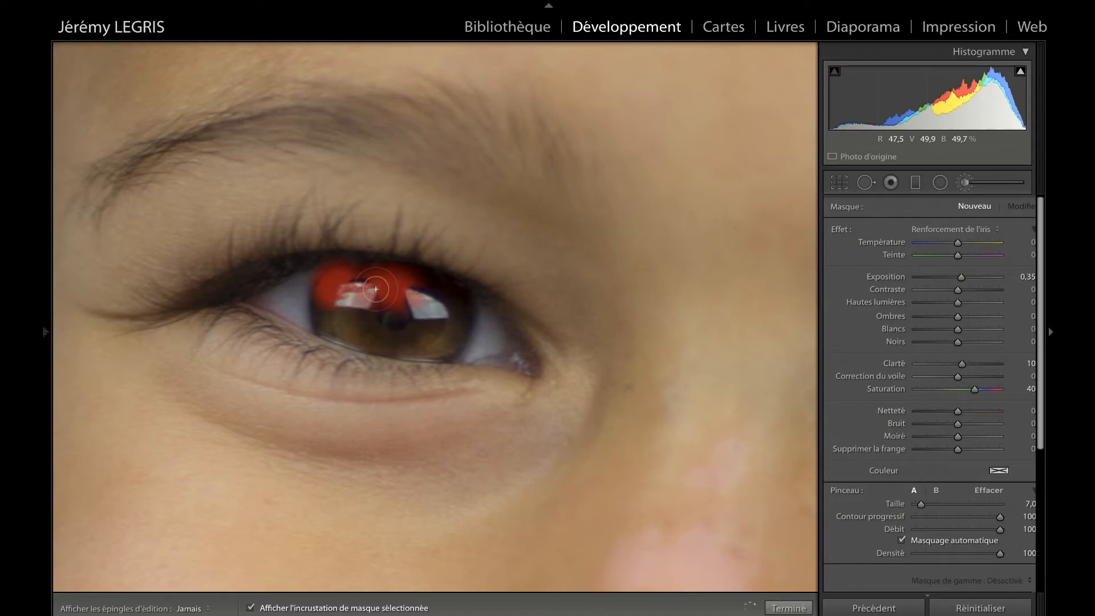
mouse_move(336, 331)
mouse_down()
mouse_move(416, 342)
mouse_move(452, 320)
mouse_move(391, 293)
mouse_move(398, 320)
mouse_move(379, 313)
mouse_move(414, 296)
mouse_move(362, 277)
mouse_move(371, 274)
mouse_move(430, 282)
mouse_move(347, 284)
mouse_move(326, 305)
mouse_move(444, 334)
mouse_move(449, 325)
mouse_move(444, 335)
mouse_move(460, 313)
mouse_up()
scroll(461, 316, down, 4)
key(h)
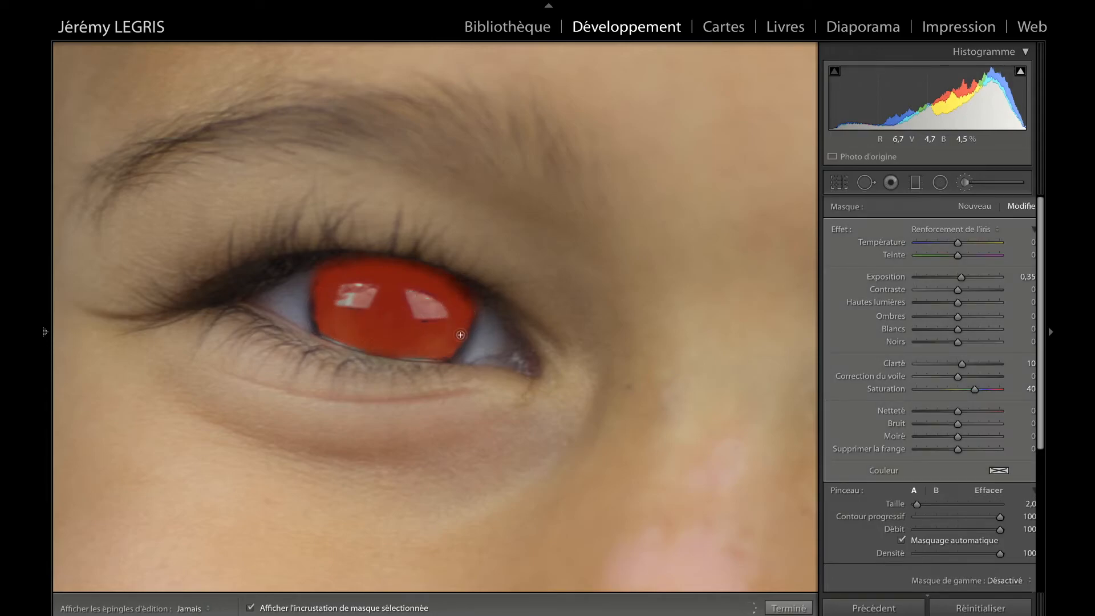
key(h)
key(h)
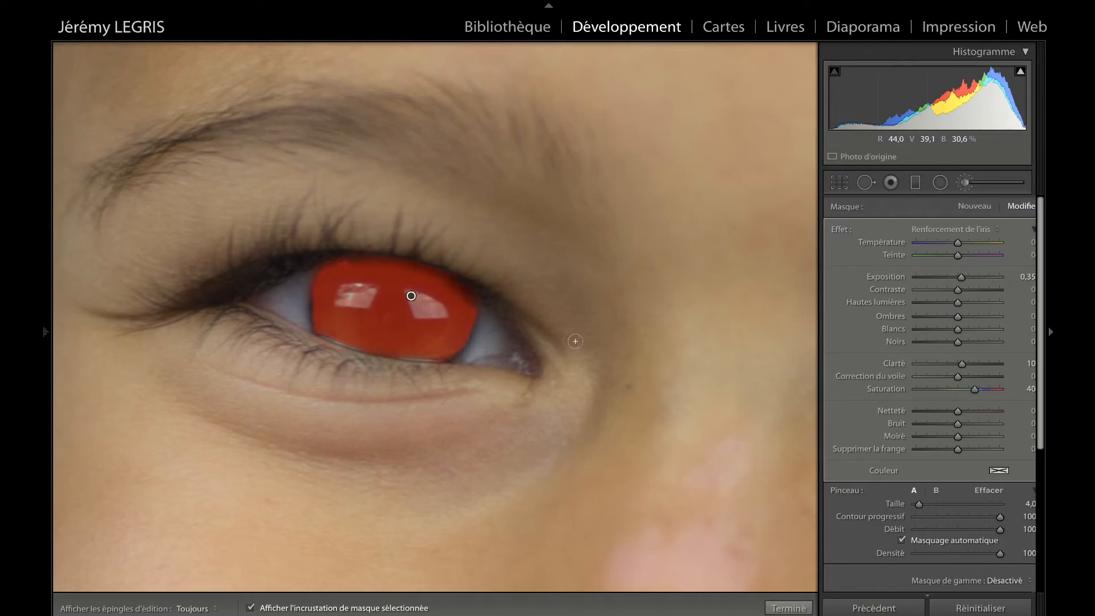
- Paint the other eye's iris with the same adjustment, reducing the brush from size 6 to 3, and close the adjustment brush
mouse_move(48, 336)
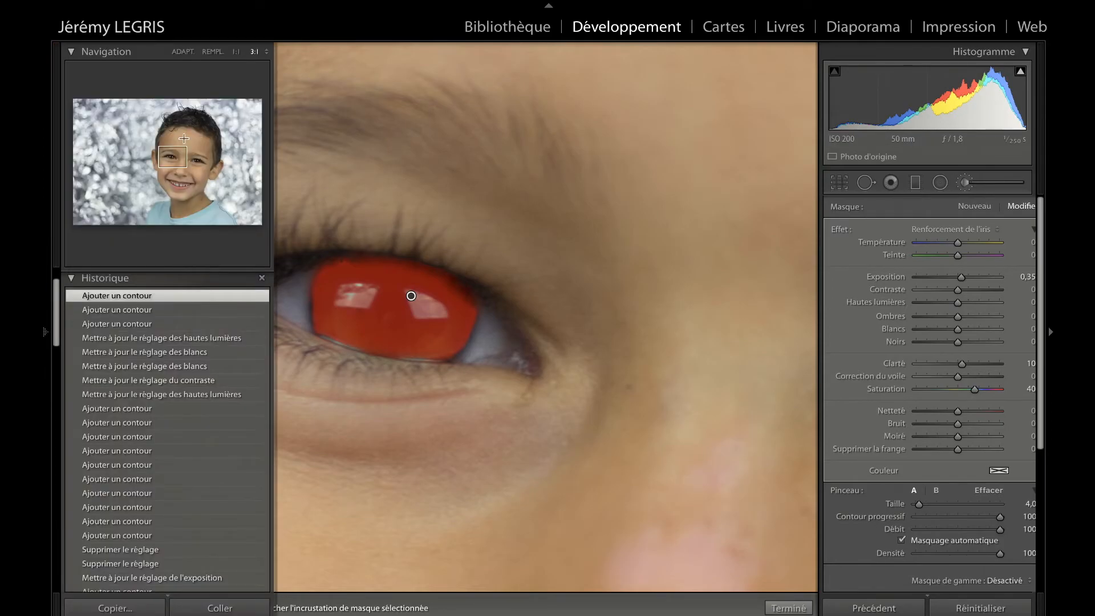
drag(171, 157, 189, 163)
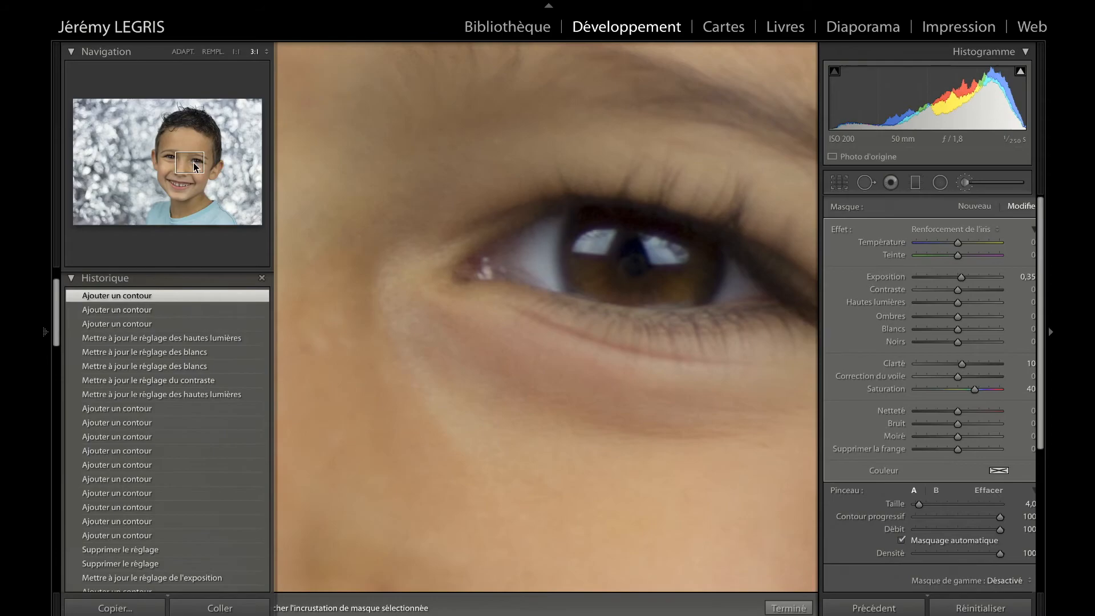
key(bracketright)
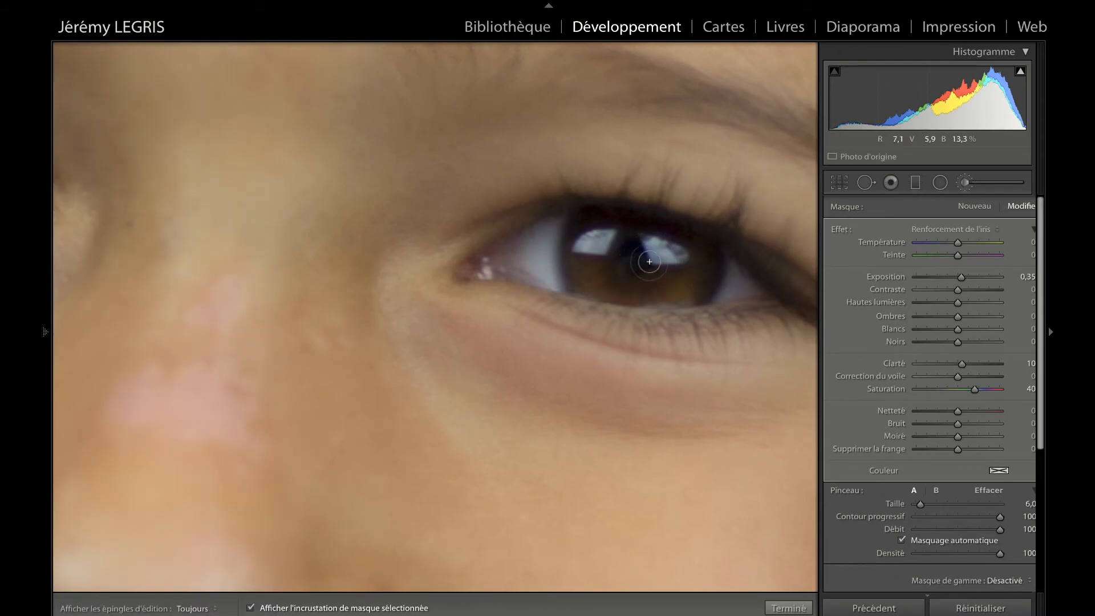
key(h)
mouse_move(640, 249)
mouse_down()
mouse_move(676, 251)
mouse_move(583, 227)
mouse_move(591, 271)
mouse_move(666, 290)
mouse_move(716, 271)
mouse_move(704, 289)
mouse_move(714, 270)
mouse_move(650, 251)
mouse_move(695, 246)
mouse_move(670, 267)
mouse_move(645, 236)
mouse_move(684, 246)
mouse_move(580, 228)
mouse_move(573, 261)
mouse_move(594, 289)
mouse_up()
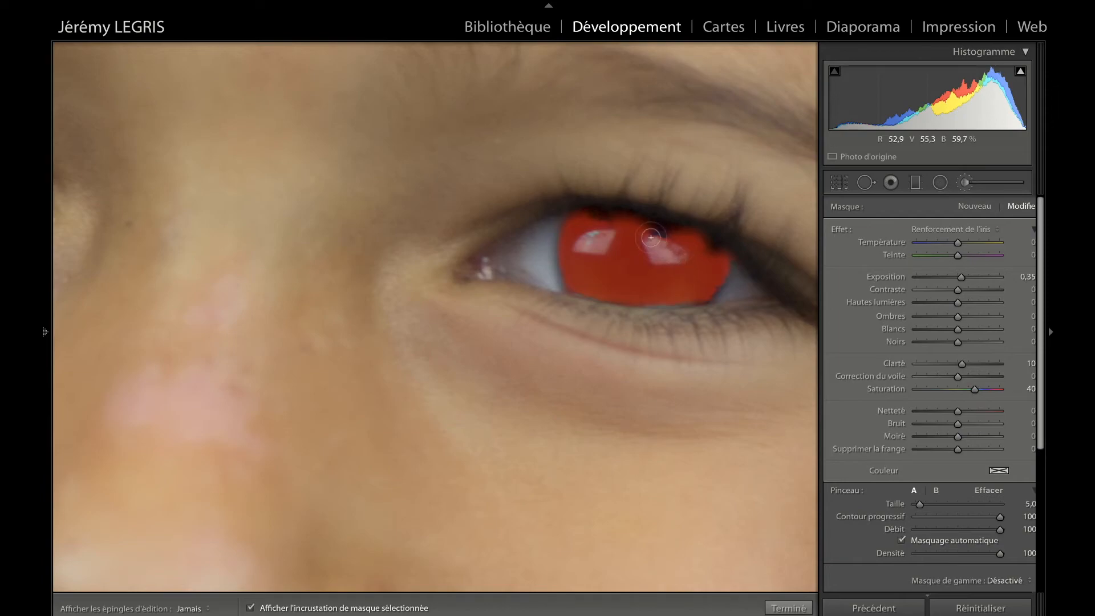
key(h)
scroll(705, 253, down, 2)
key(h)
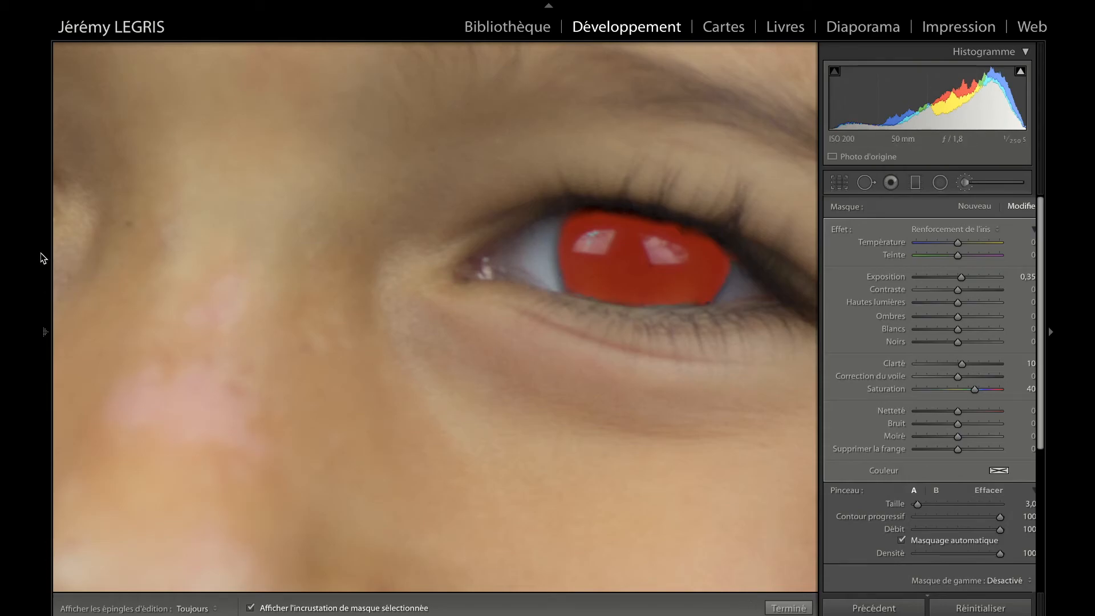
mouse_move(41, 287)
double_click(150, 177)
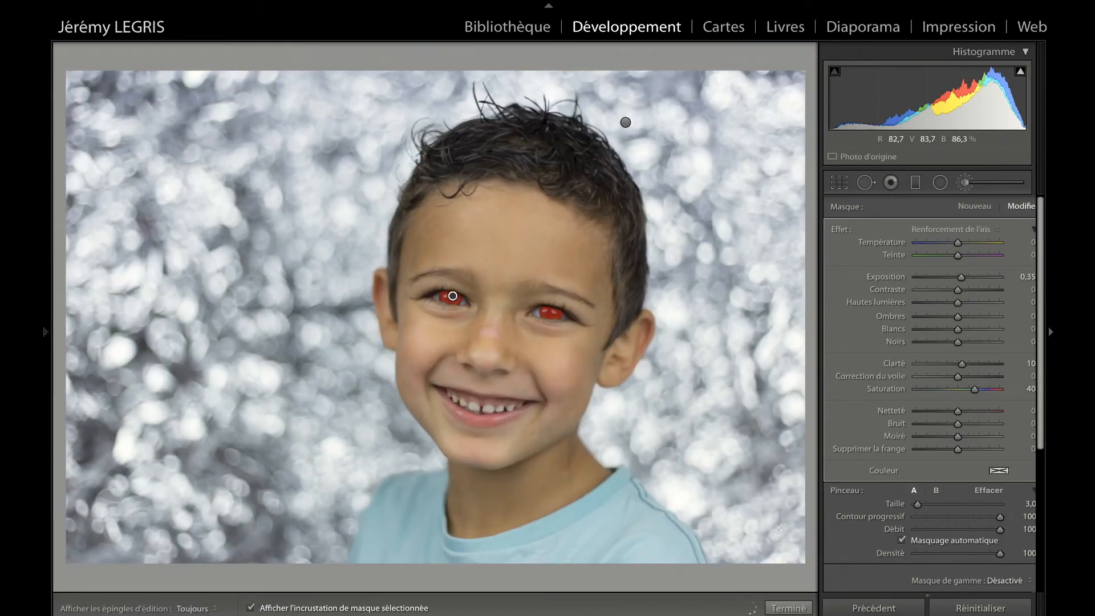
click(789, 608)
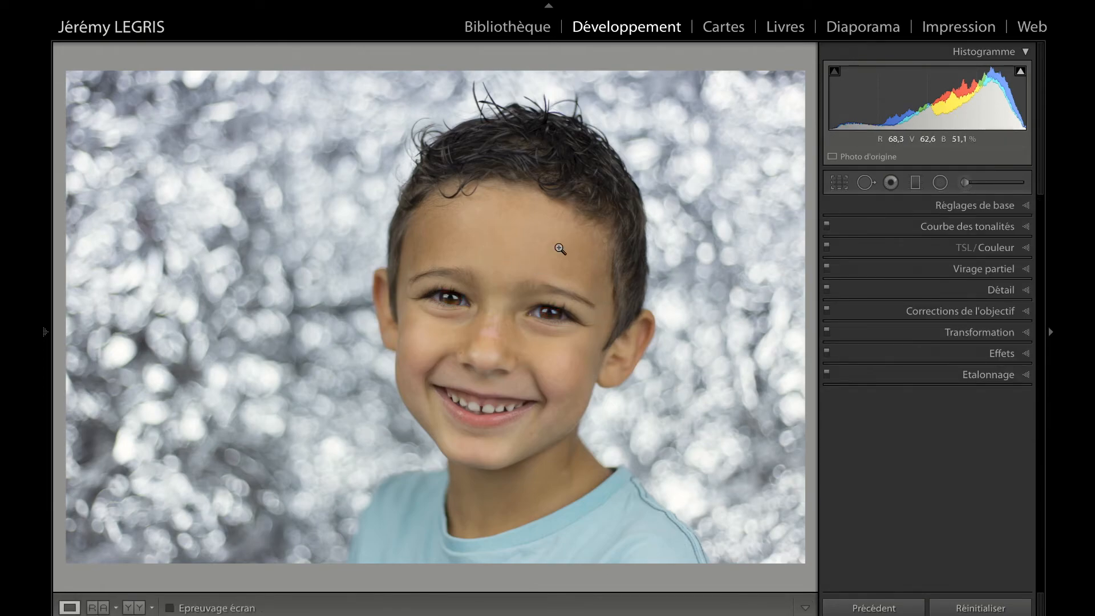
- Reselect the iris adjustment's pin to check the mask on both eyes, and close the adjustment brush again
click(965, 183)
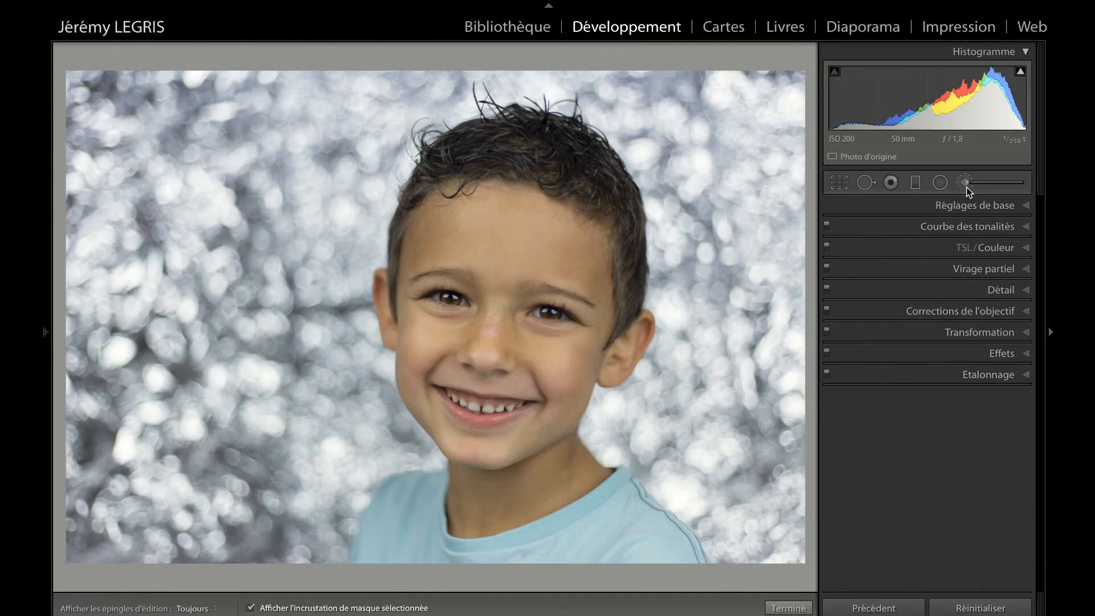
click(453, 297)
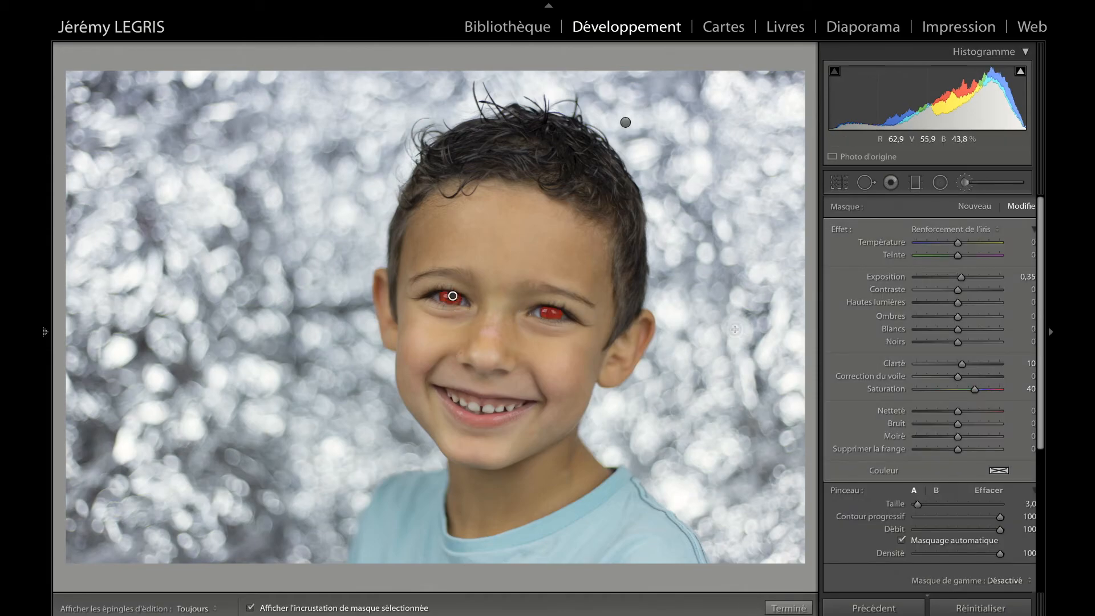
click(789, 608)
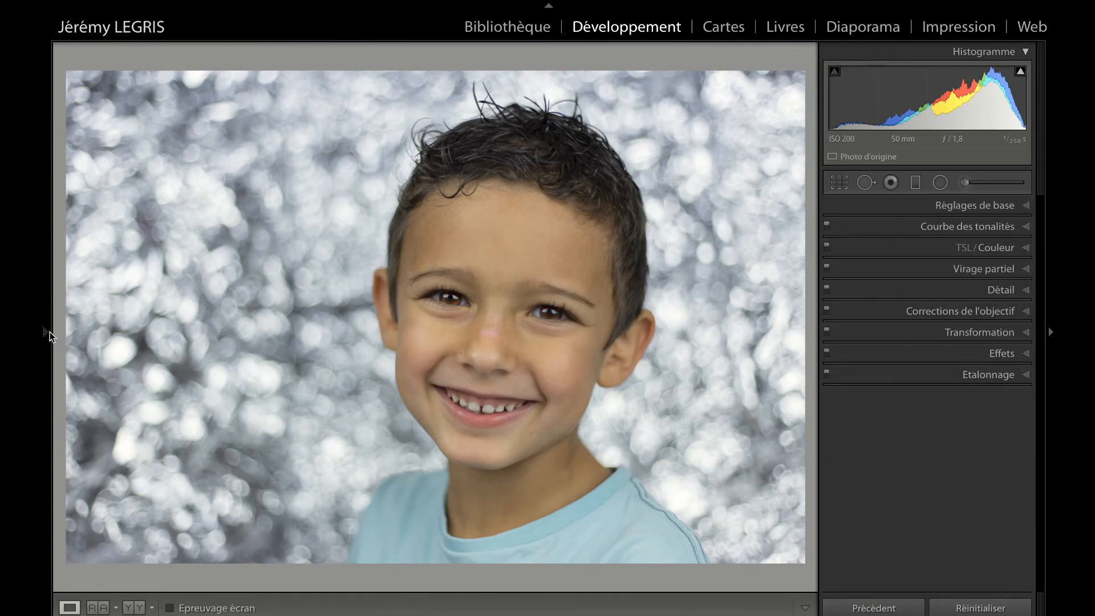
- Compare the whole photo before and after the iris painting by switching between its history states, ending on the latest
mouse_move(50, 332)
scroll(162, 316, up, 3)
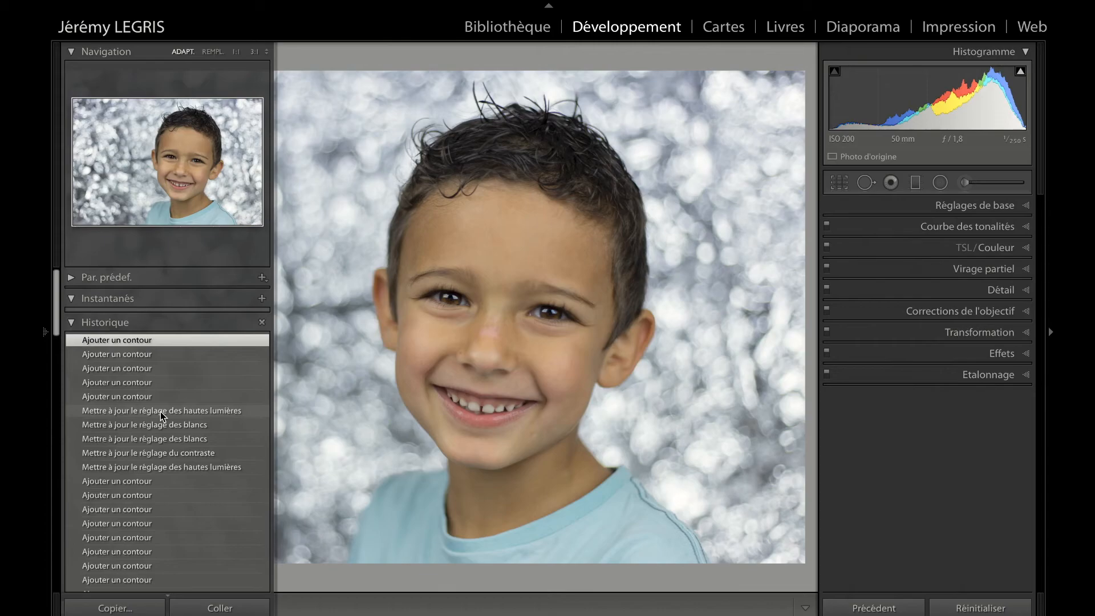
click(160, 411)
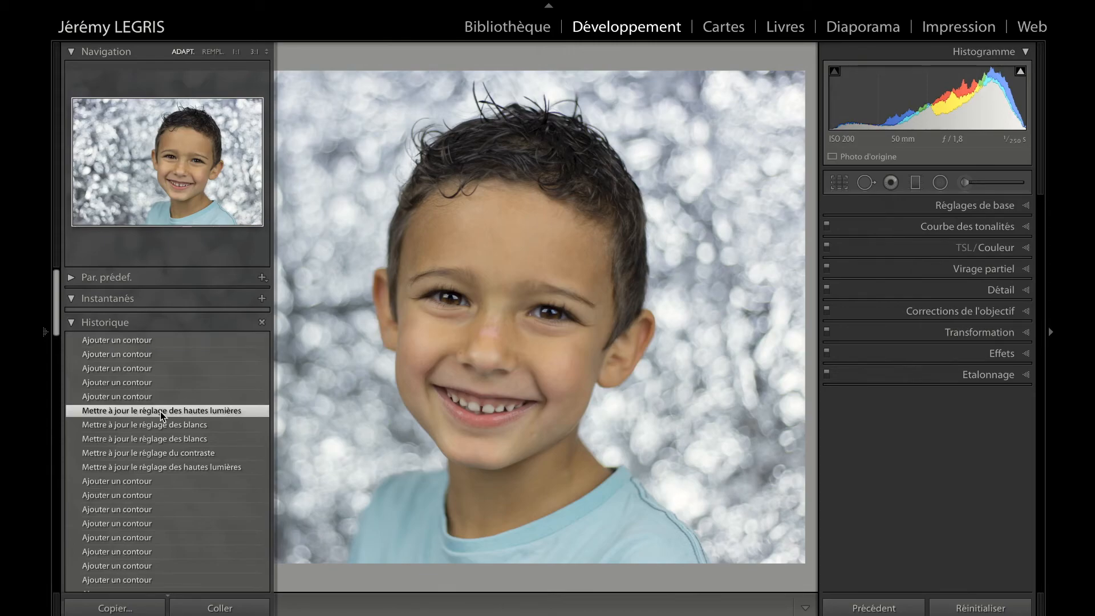
click(138, 339)
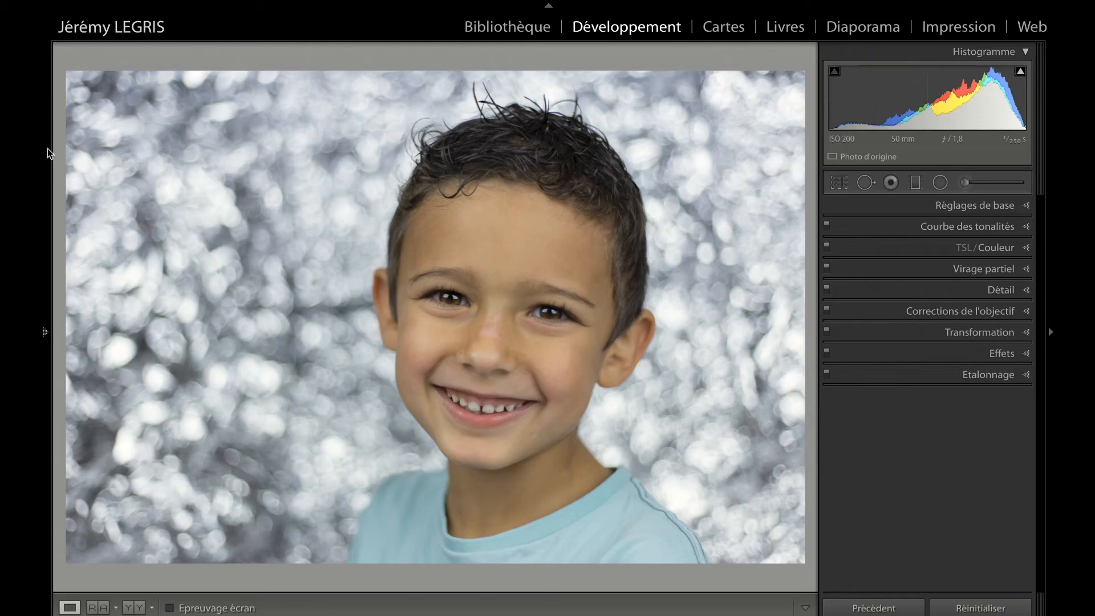
- Examine the face at 1:2 magnification, comparing the eyes in the history state before the iris painting with the latest state
mouse_move(46, 333)
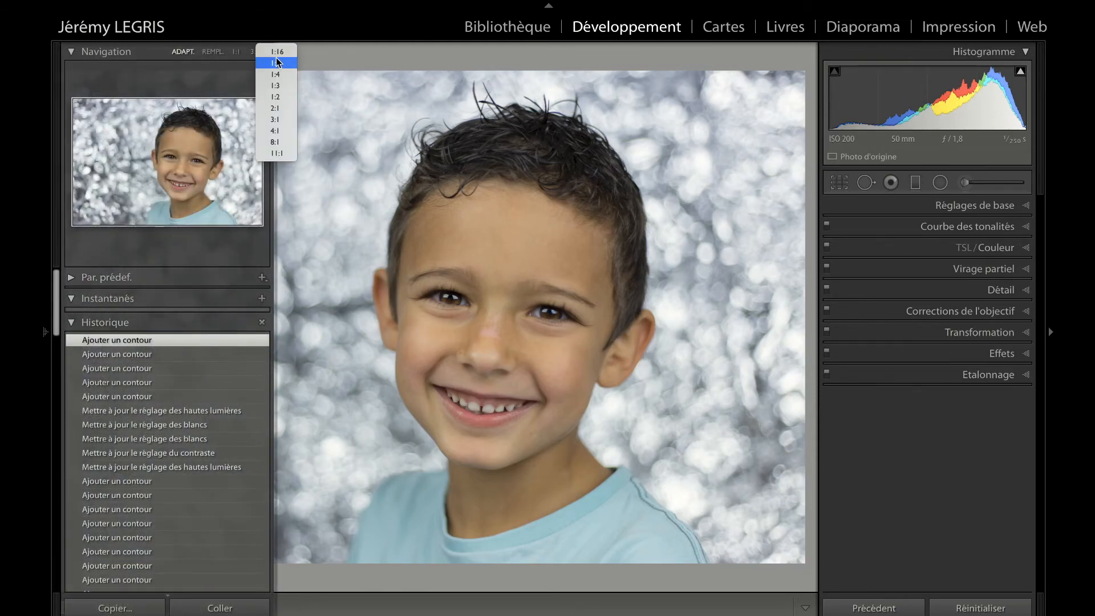
click(275, 107)
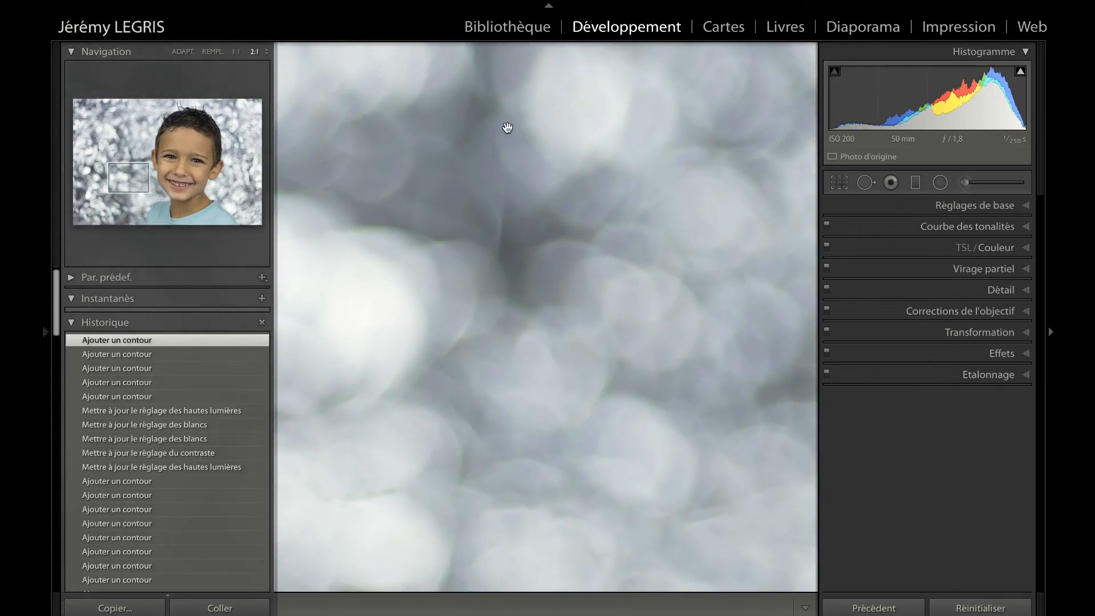
mouse_move(41, 96)
click(203, 119)
click(266, 53)
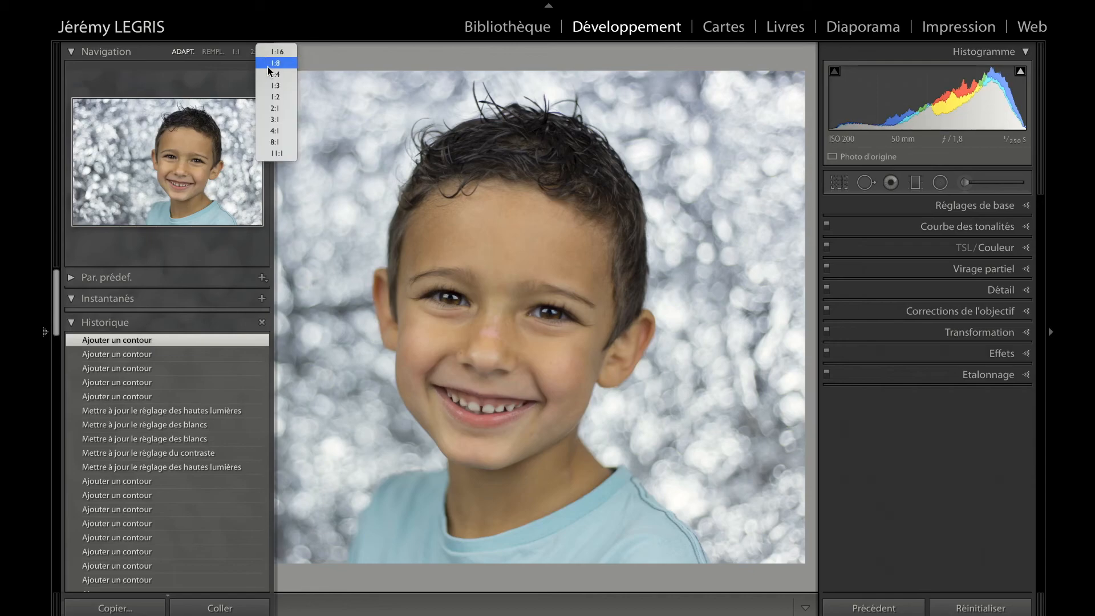
click(273, 95)
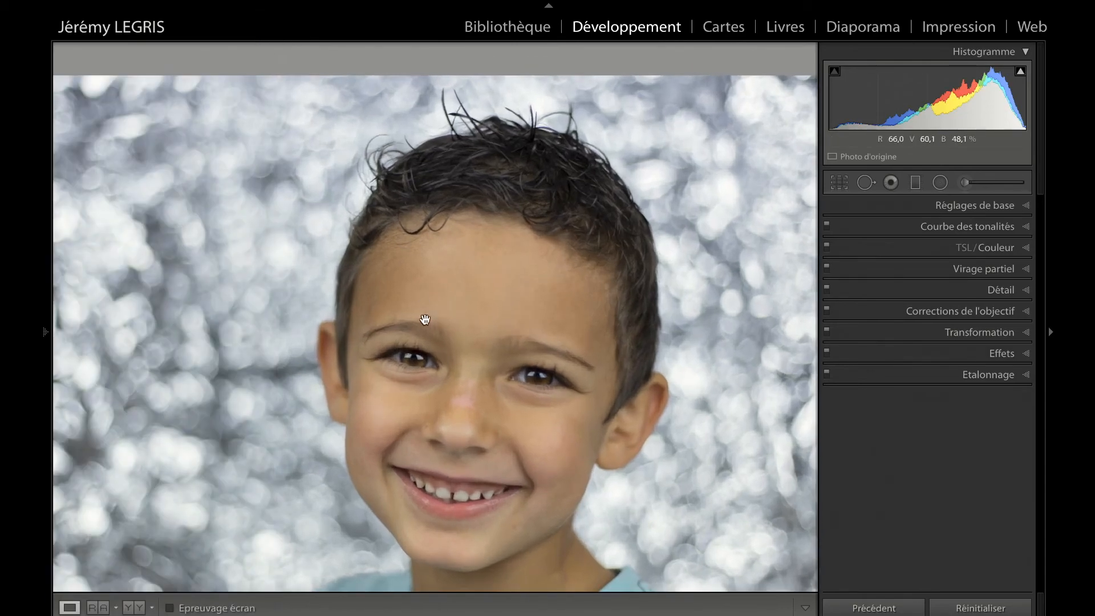
drag(572, 467, 496, 371)
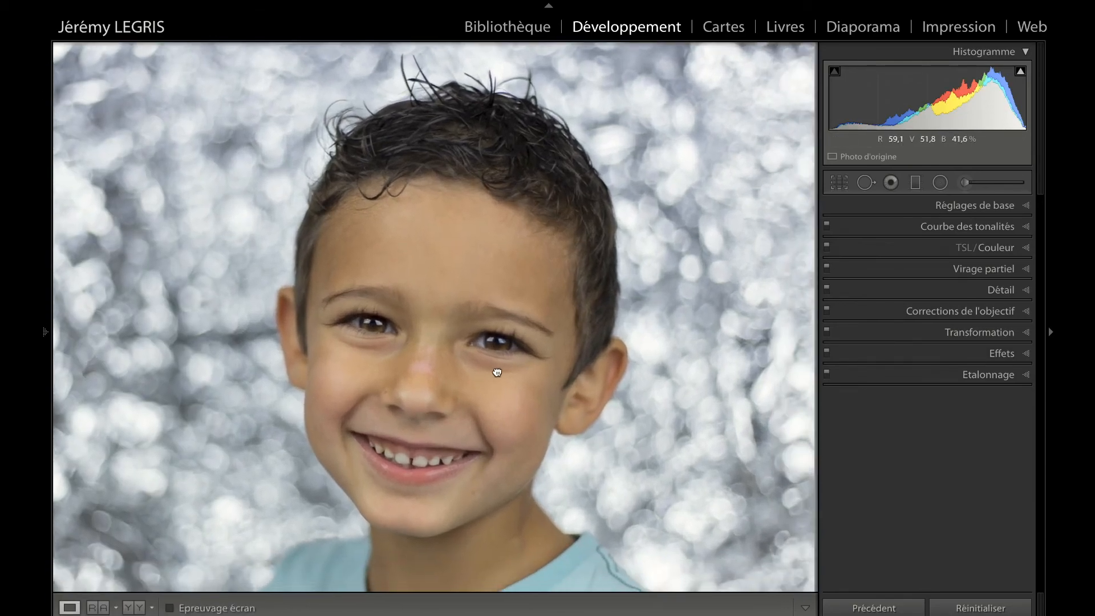
mouse_move(41, 306)
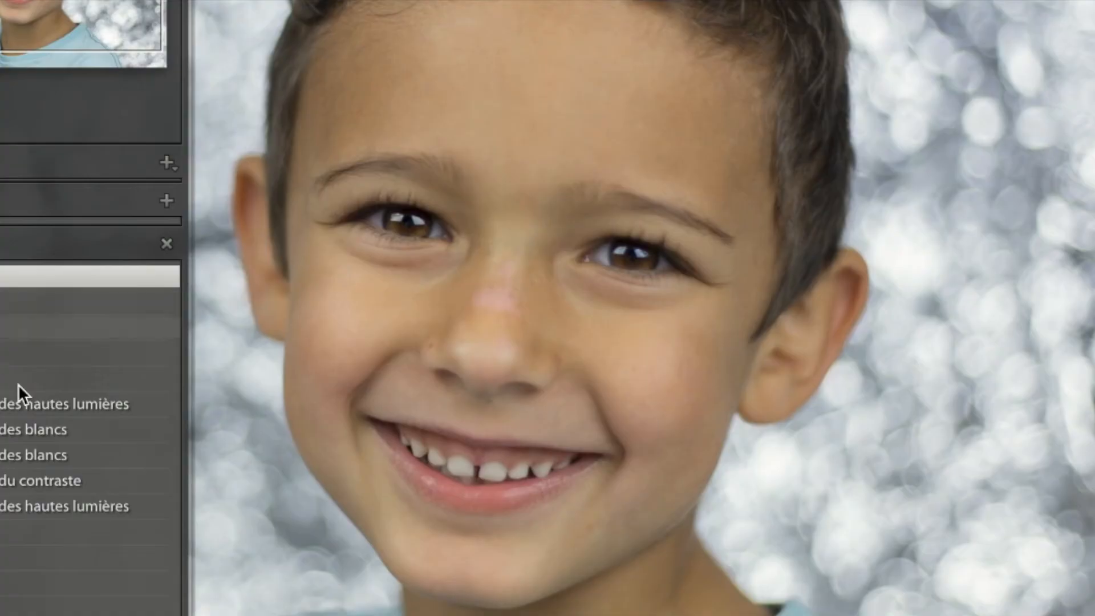
click(192, 419)
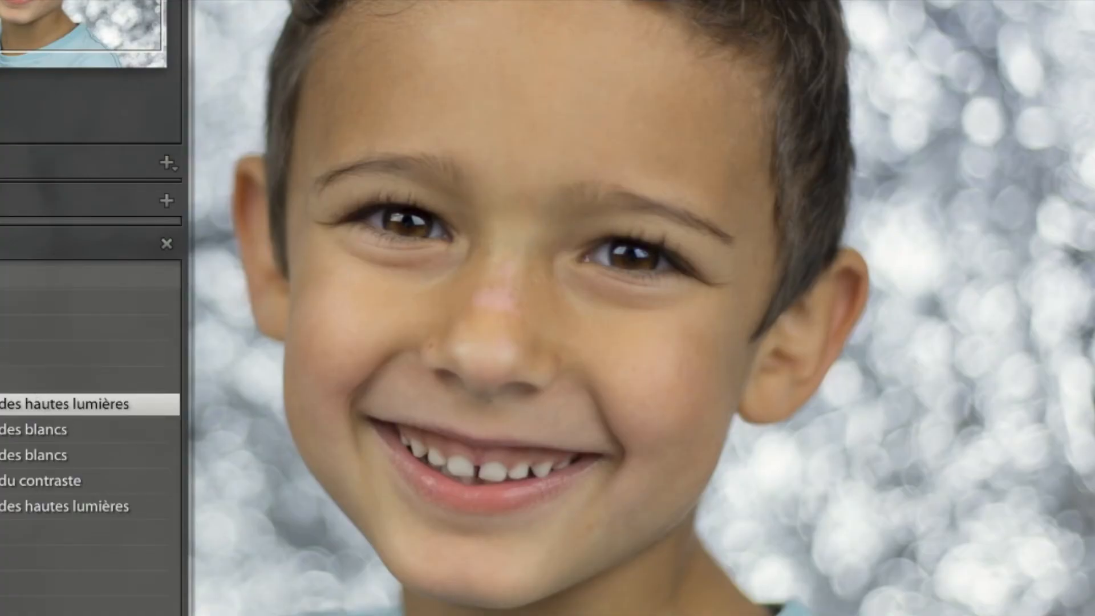
click(22, 276)
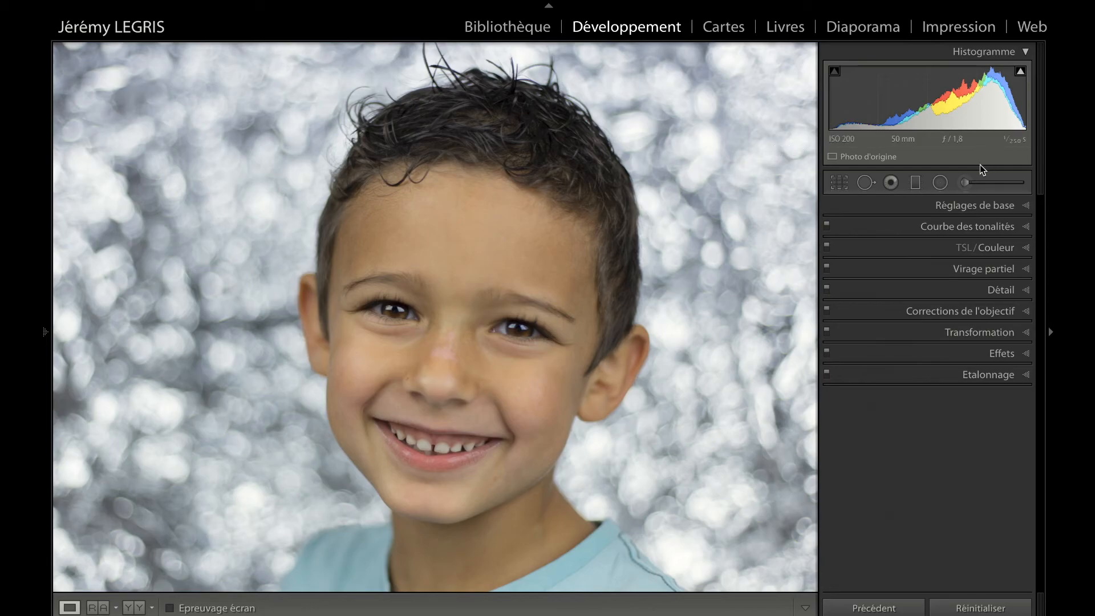
- With the mask overlay hidden, set the iris adjustment's exposure to 0,58 and close the adjustment brush
click(964, 182)
click(398, 308)
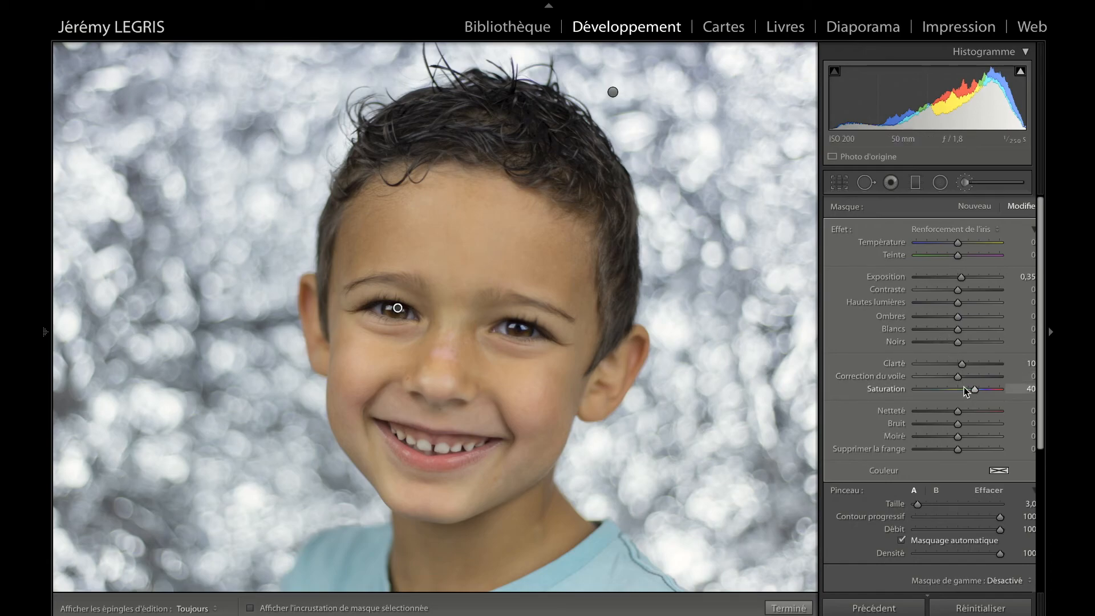
click(963, 276)
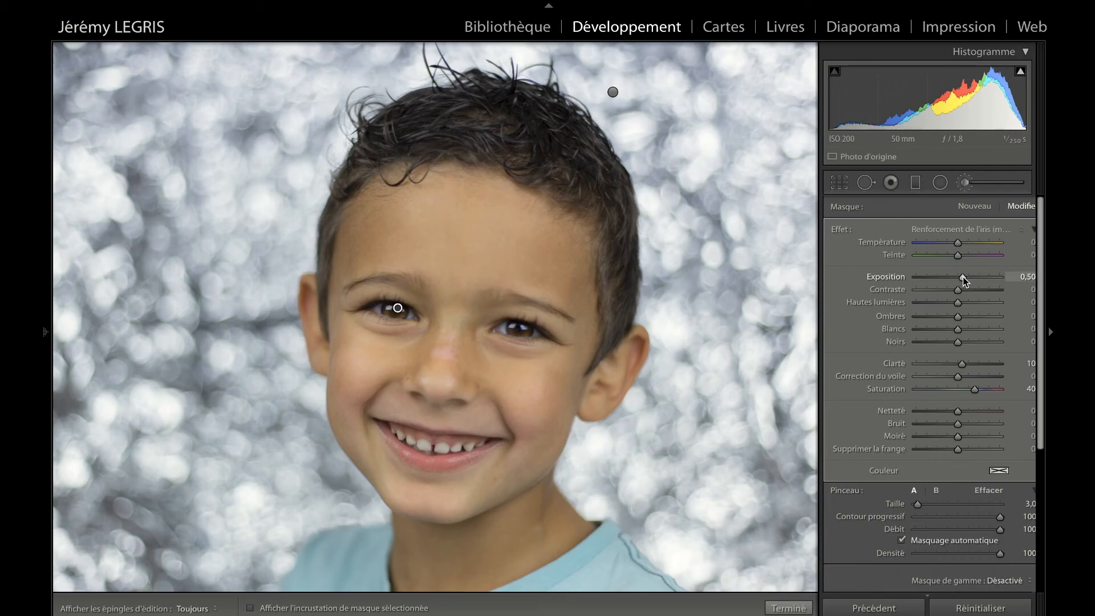
drag(958, 303, 962, 304)
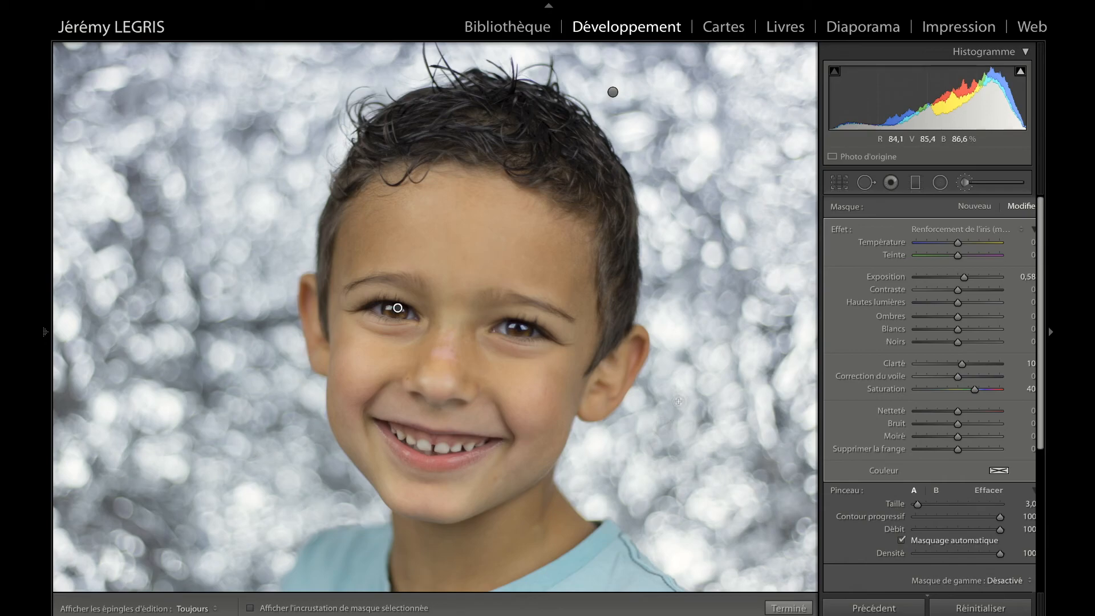
click(782, 607)
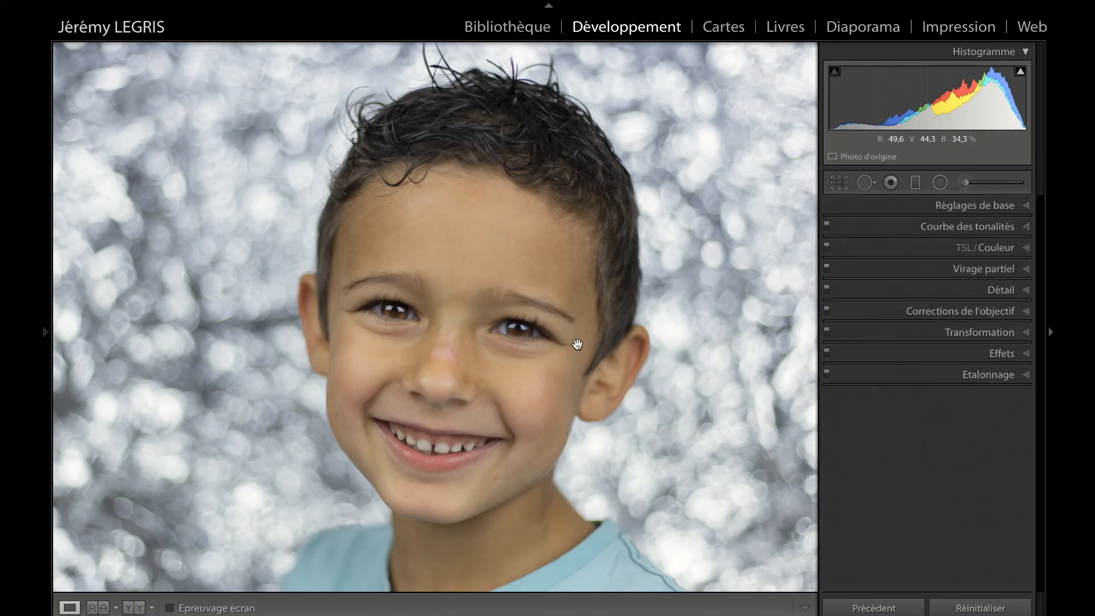